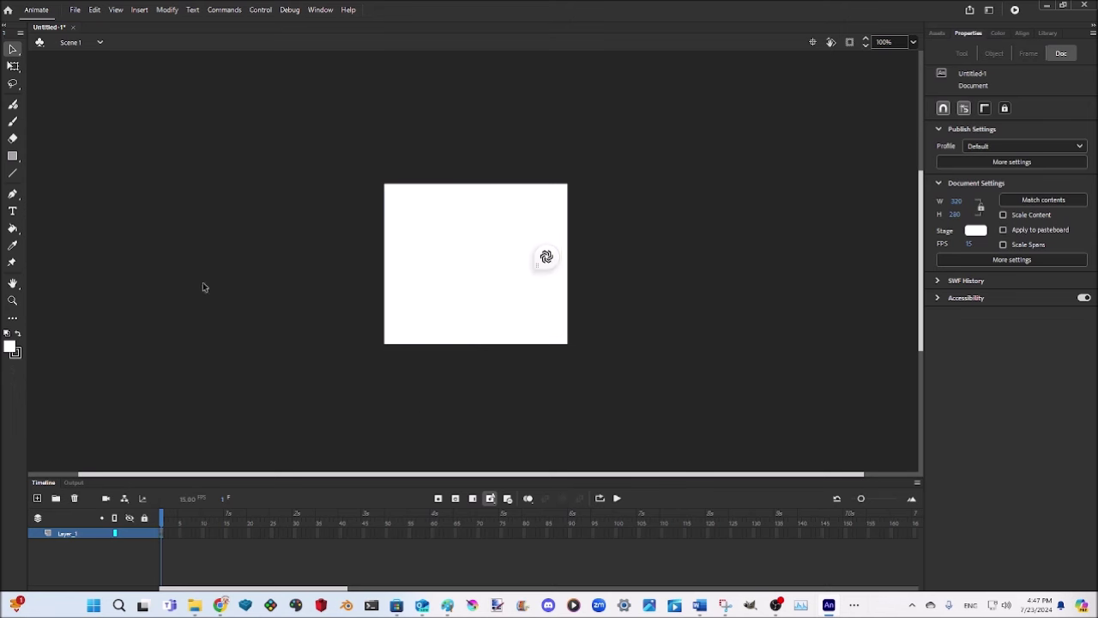
pyautogui.click(95, 45)
pyautogui.doubleClick(256, 103)
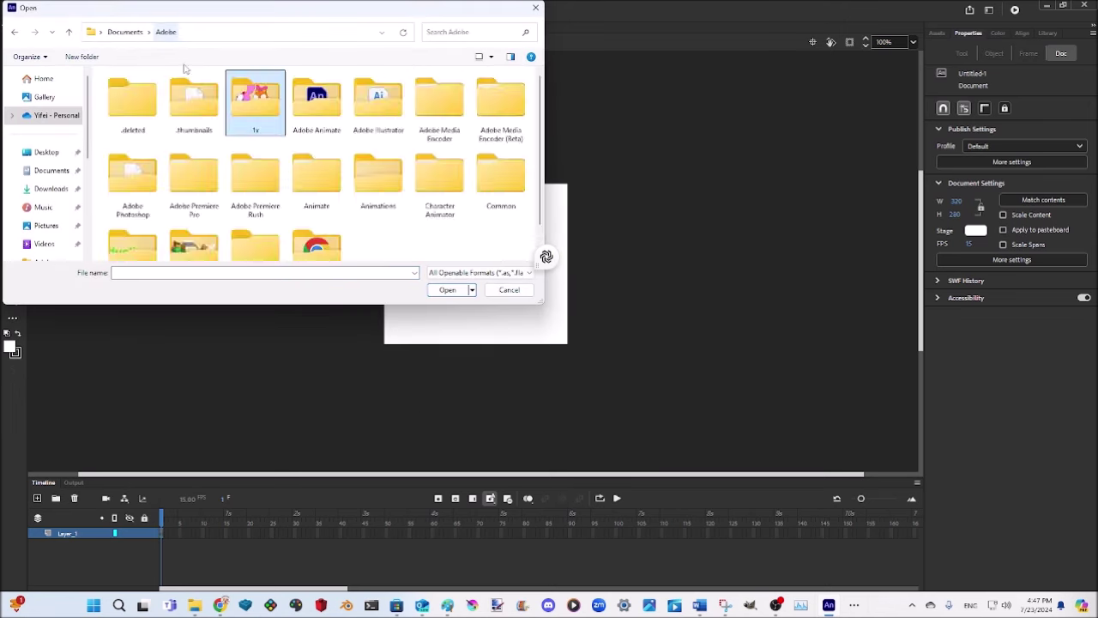
pyautogui.press('Escape')
# - Try importing a character illustration into the document, and undo the import
pyautogui.click(75, 10)
pyautogui.moveTo(171, 180)
pyautogui.click(276, 192)
pyautogui.doubleClick(133, 103)
pyautogui.scroll(3, 506, 289)
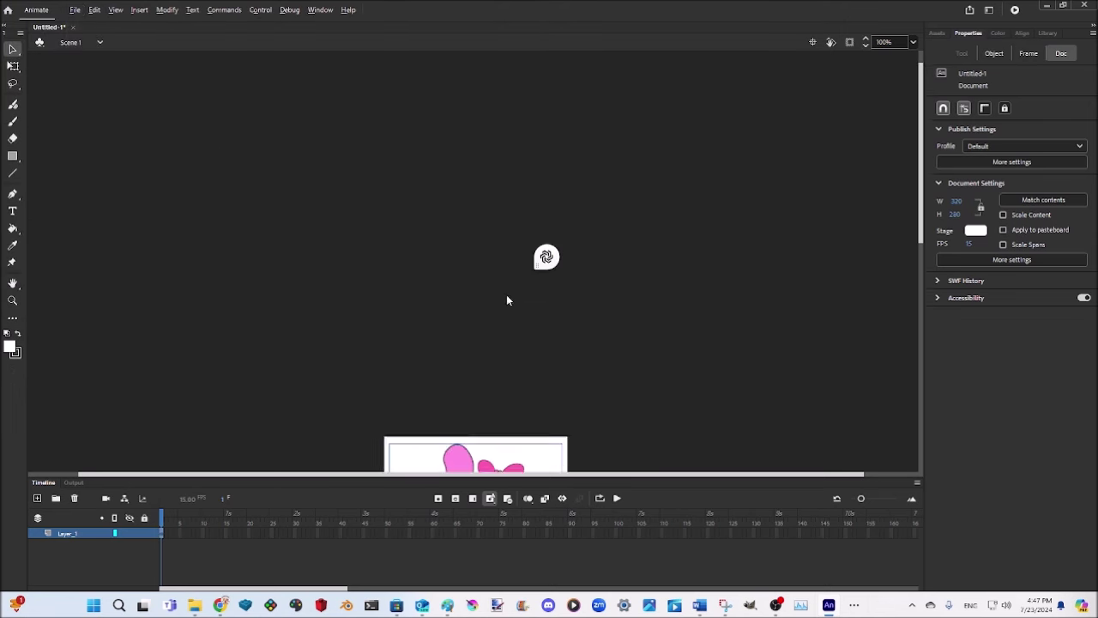
pyautogui.scroll(-6, 506, 289)
pyautogui.scroll(5, 461, 201)
pyautogui.hotkey('ctrl', 'z')
# - Import the Illustrator file Caught By Her Animation 1.ai into the library with all its layers converted to Animate layers
pyautogui.click(75, 9)
pyautogui.moveTo(112, 179)
pyautogui.click(286, 192)
pyautogui.doubleClick(206, 180)
pyautogui.scroll(-10, 212, 225)
pyautogui.scroll(15, 196, 176)
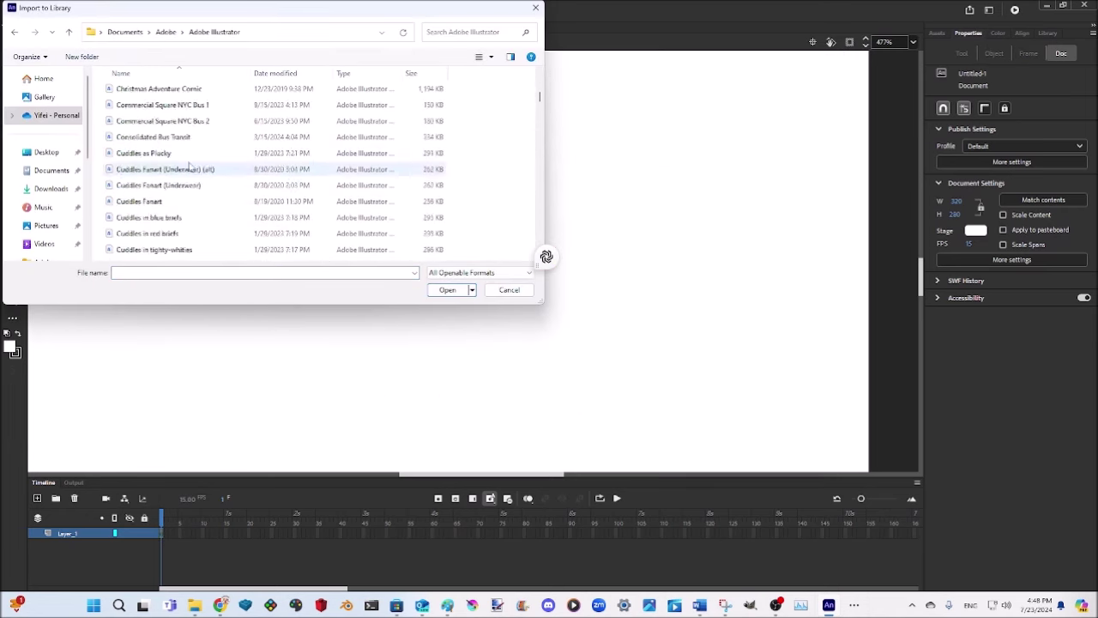
pyautogui.scroll(-2, 197, 152)
pyautogui.doubleClick(184, 112)
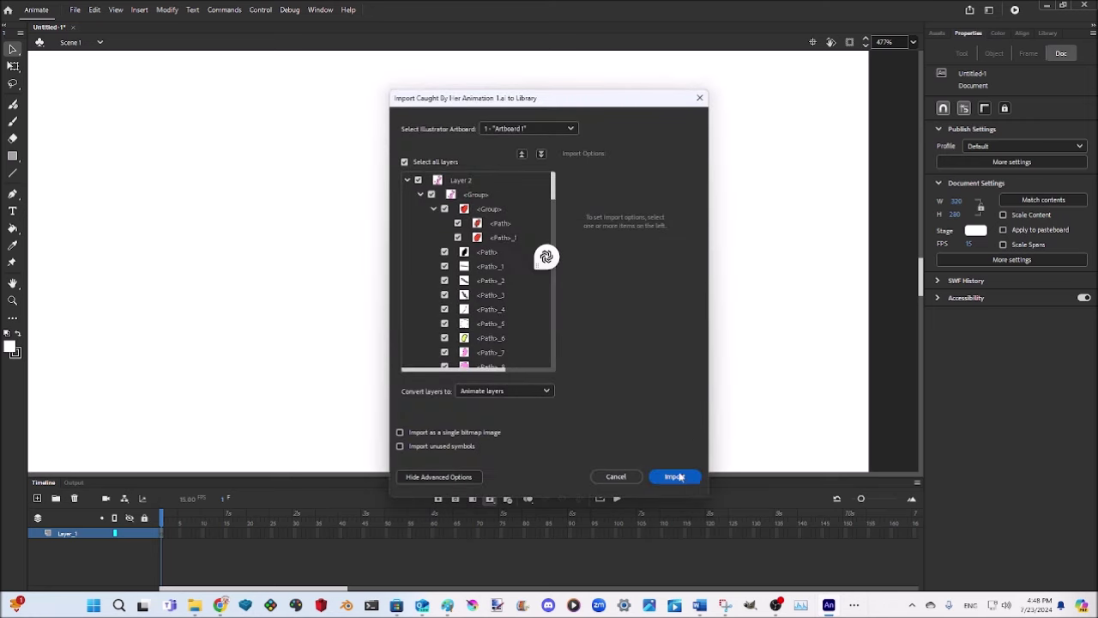
pyautogui.click(674, 477)
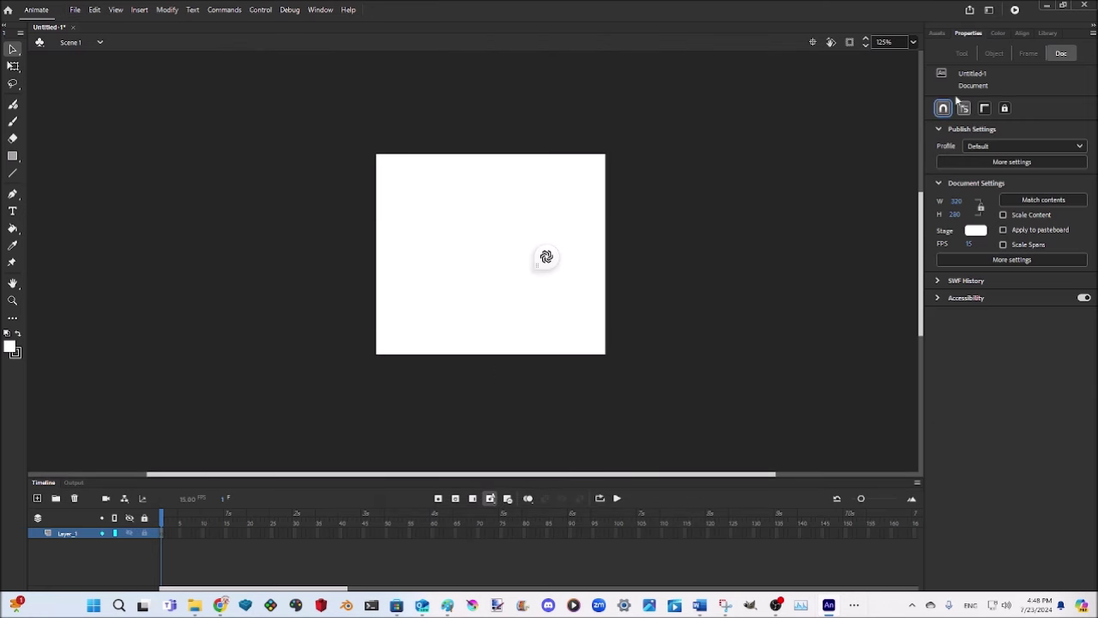
# - Import the layered Illustrator artwork of the pink rabbit and orange squirrel characters onto the stage
pyautogui.click(76, 10)
pyautogui.moveTo(147, 182)
pyautogui.click(283, 204)
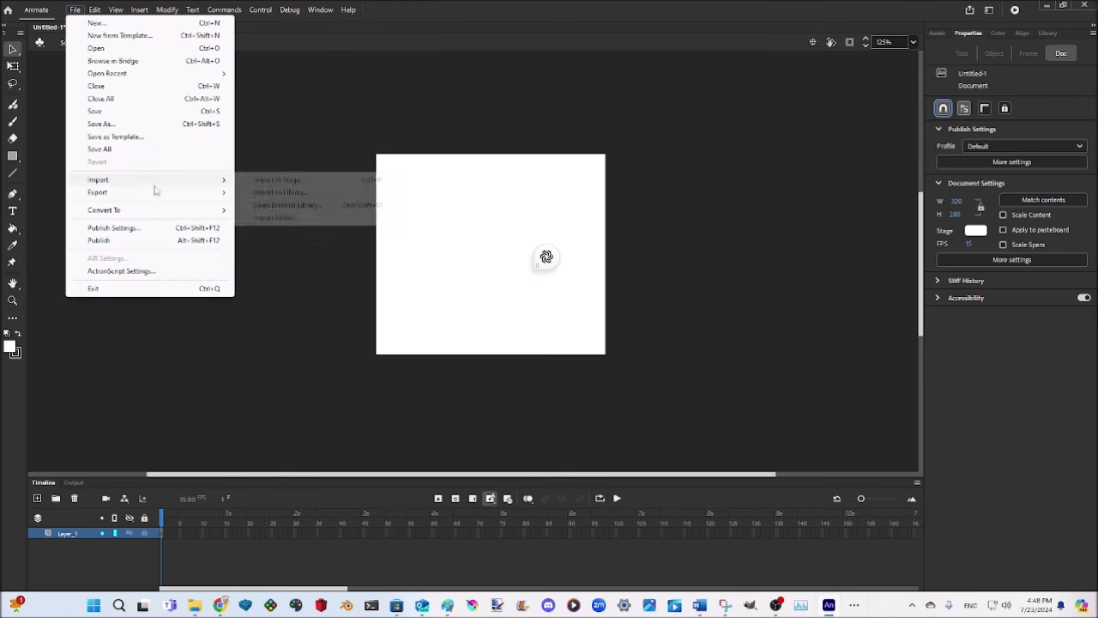
pyautogui.click(255, 182)
pyautogui.scroll(-10, 214, 180)
pyautogui.scroll(3, 198, 179)
pyautogui.scroll(3, 199, 176)
pyautogui.doubleClick(197, 110)
pyautogui.scroll(-15, 461, 324)
pyautogui.click(538, 130)
pyautogui.click(537, 142)
pyautogui.click(672, 476)
pyautogui.moveTo(658, 299); pyautogui.dragTo(536, 294)
pyautogui.scroll(8, 180, 547)
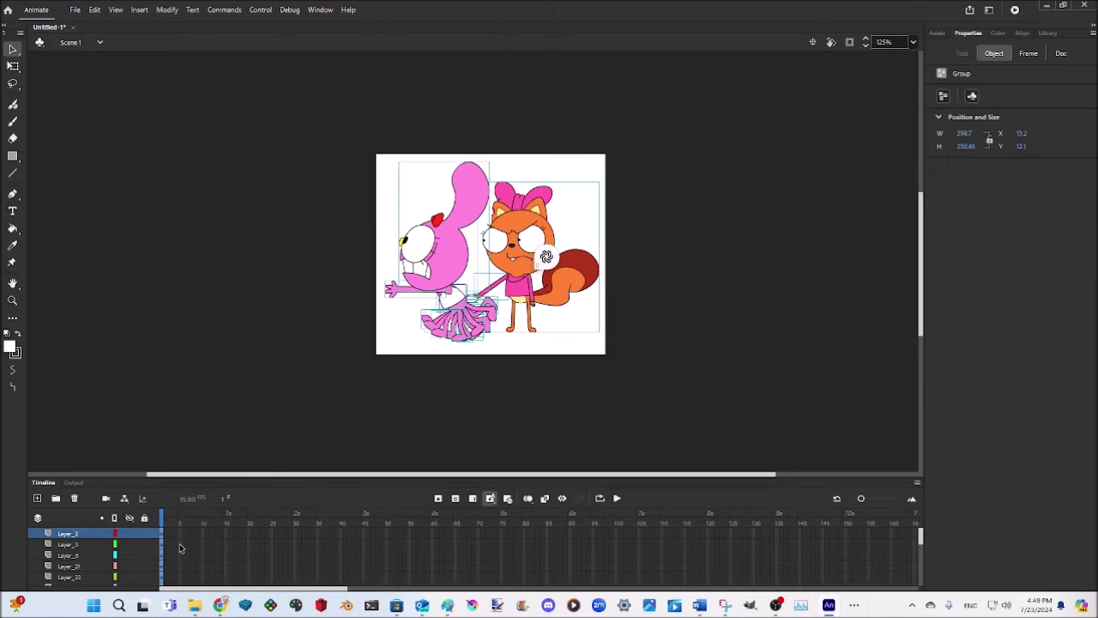
# - Rename Layer_2, which holds the pink character's head, as Jellybean's Head
pyautogui.click(488, 361)
pyautogui.scroll(4, 494, 411)
pyautogui.scroll(3, 472, 219)
pyautogui.click(420, 206)
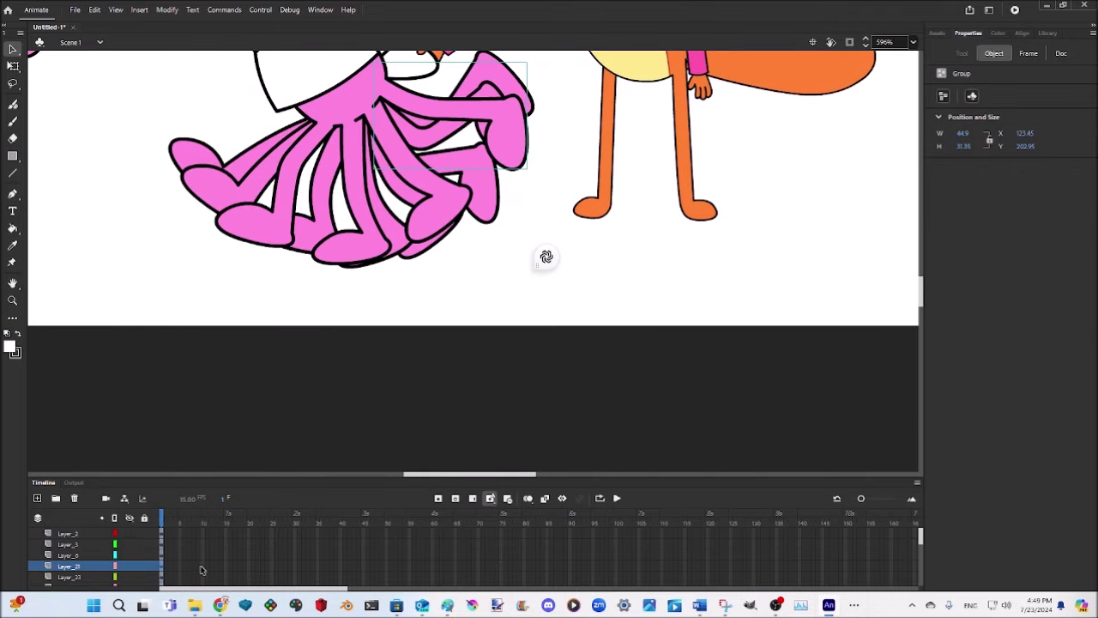
pyautogui.click(163, 571)
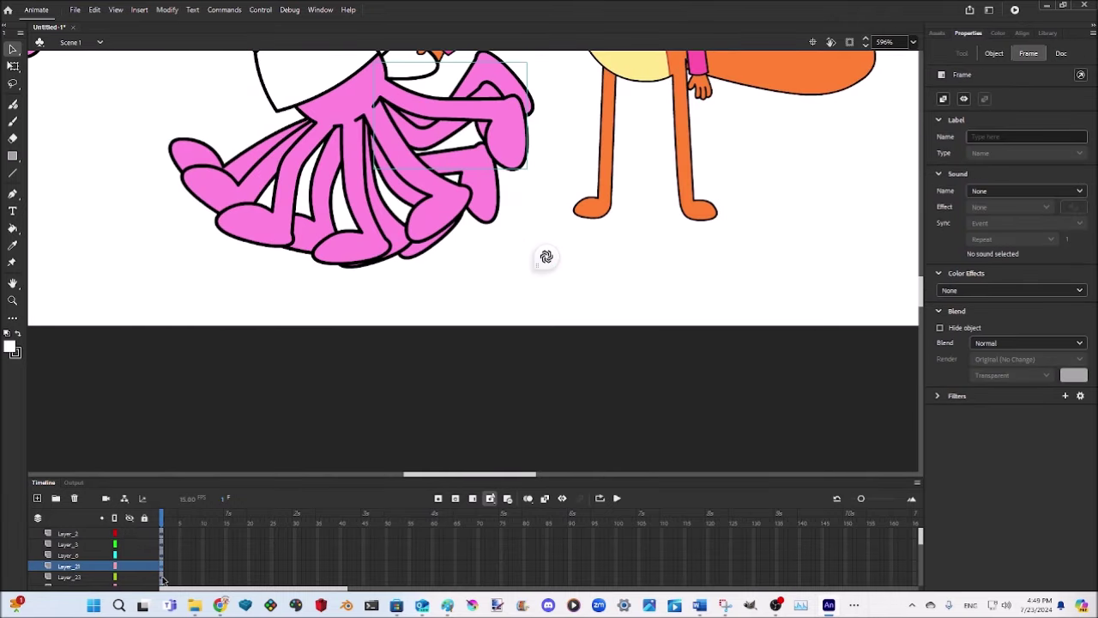
pyautogui.click(163, 576)
pyautogui.scroll(5, 472, 257)
pyautogui.doubleClick(67, 533)
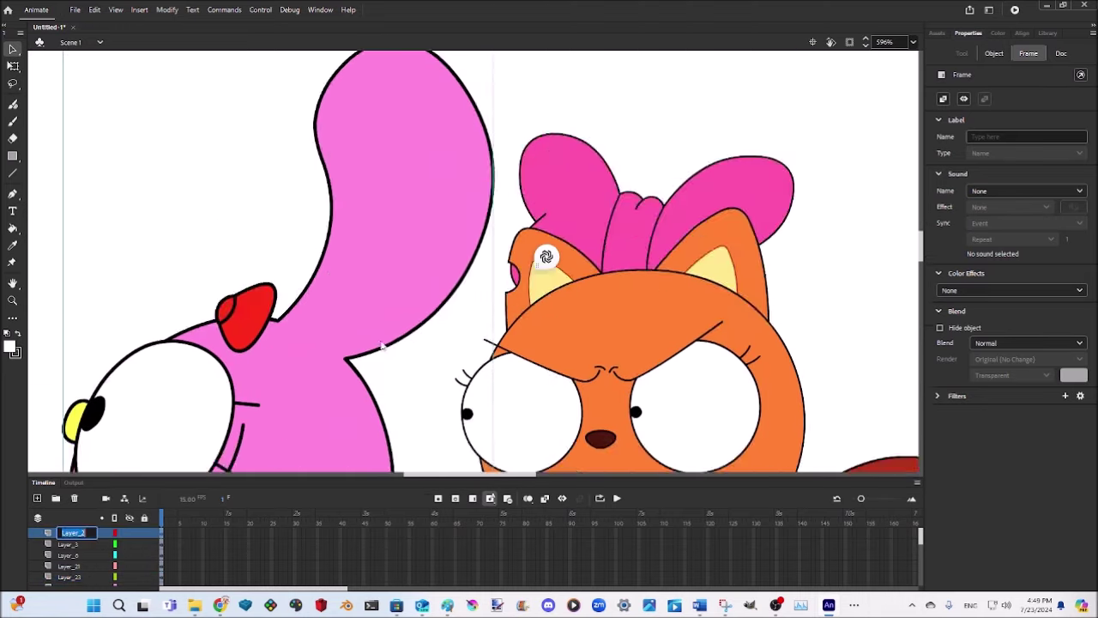
pyautogui.write('Head')
pyautogui.write("Jellybean's")
pyautogui.press('Return')
pyautogui.click(615, 348)
# - Move Layer_3 above the Jellybean head layer and rename it Arm
pyautogui.moveTo(55, 544); pyautogui.dragTo(57, 544)
pyautogui.doubleClick(68, 536)
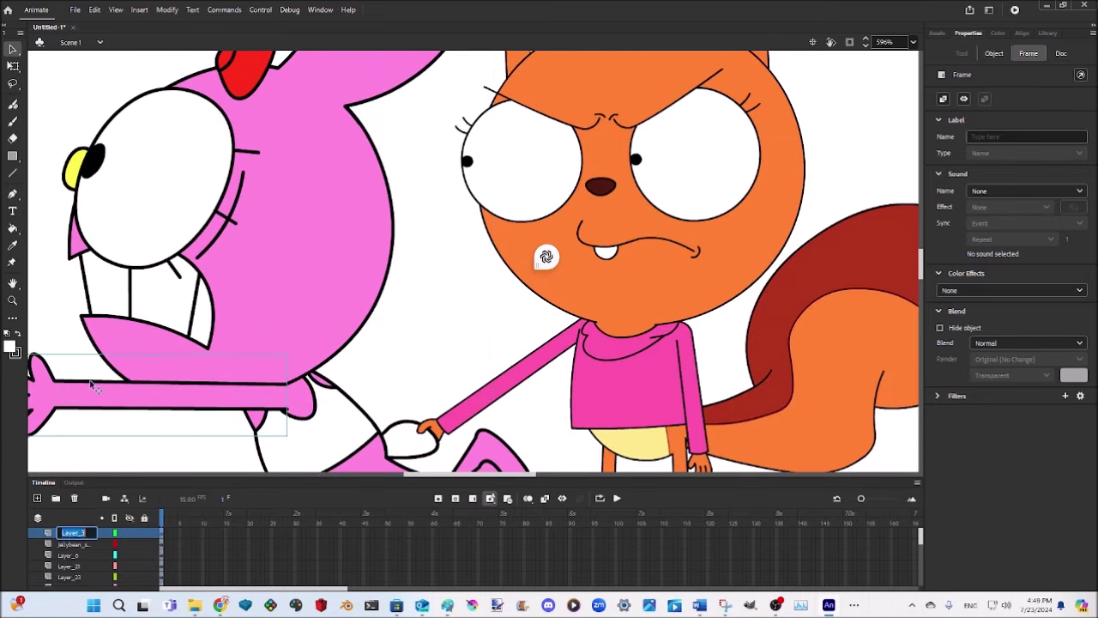
# - Rename Layer_6, which holds the pink character's white shirt, as White Tank
pyautogui.doubleClick(74, 556)
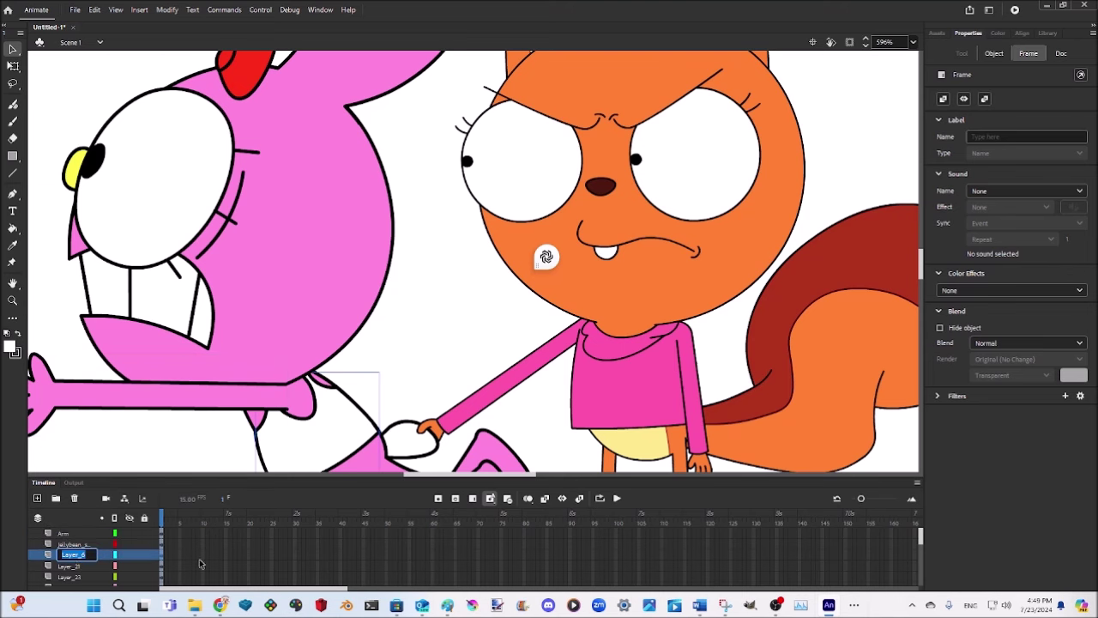
pyautogui.write('White')
pyautogui.press('Return')
pyautogui.click(610, 348)
# - Rename Layer_21, the rearmost raised left leg of the pink character, as F Left Leg
pyautogui.doubleClick(69, 566)
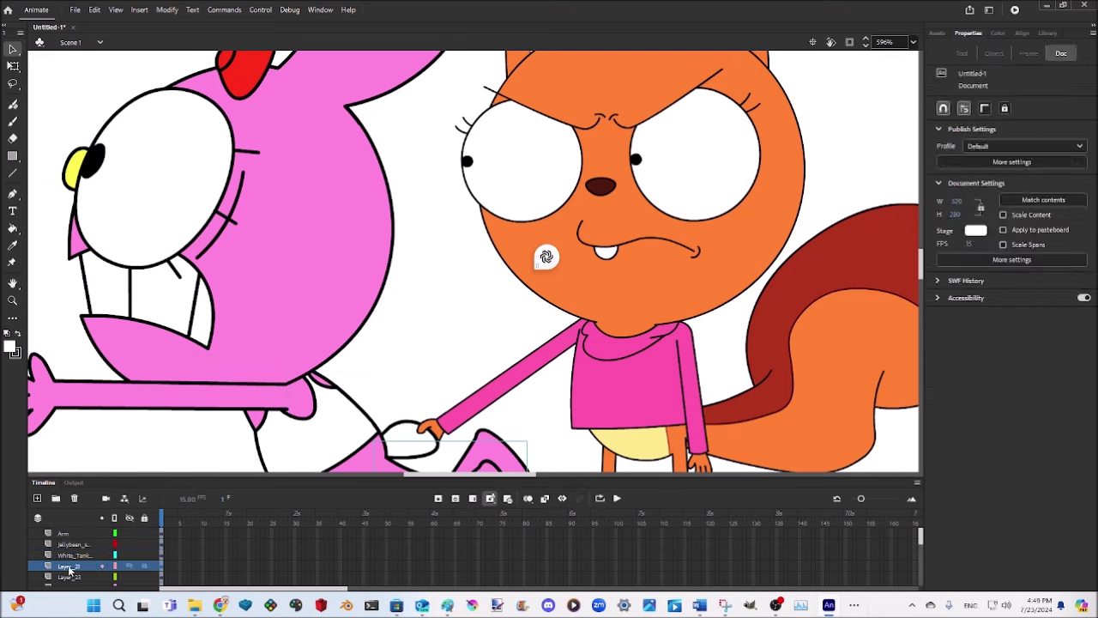
pyautogui.scroll(-3, 349, 356)
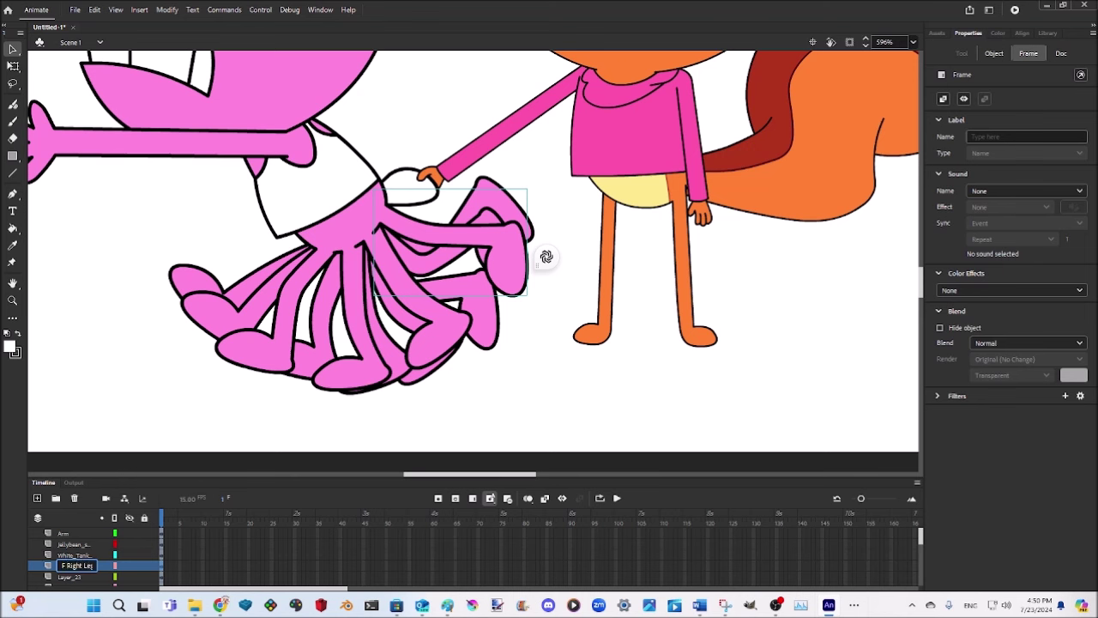
pyautogui.press('Return')
pyautogui.click(610, 348)
# - Rename Layer_23, the leg layer below F_Left_Leg, as E_Left_Leg
pyautogui.click(72, 578)
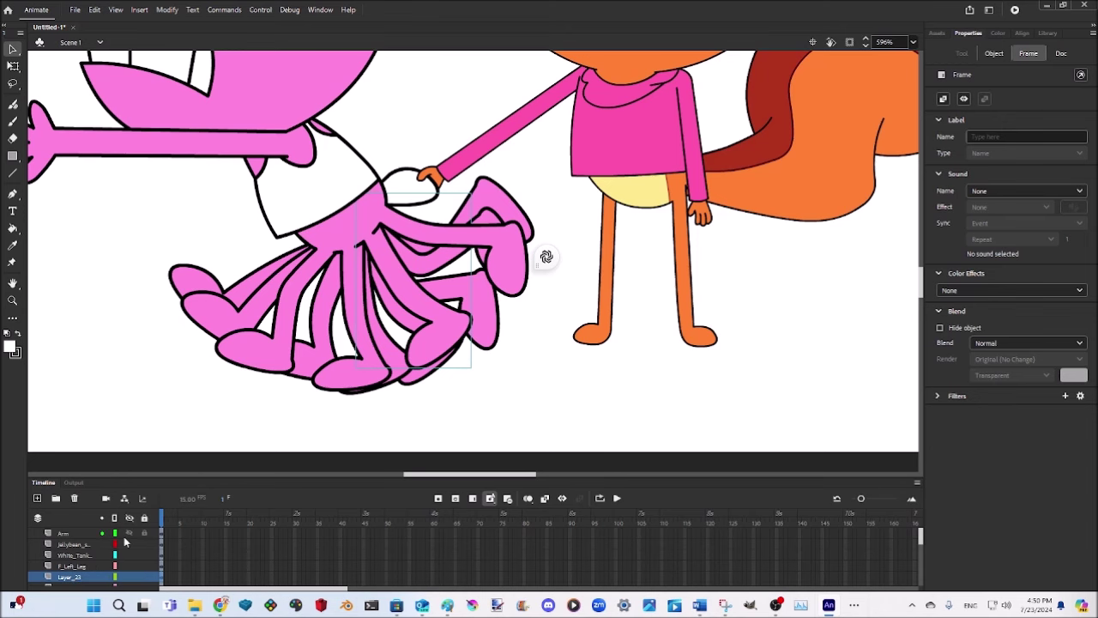
pyautogui.doubleClick(76, 577)
pyautogui.write('E_Left_Leg')
pyautogui.press('Return')
pyautogui.press('Return')
# - Rename Layer_17, the leg layer below E_Left_Leg, as D Left Leg
pyautogui.scroll(-2, 78, 553)
pyautogui.click(65, 545)
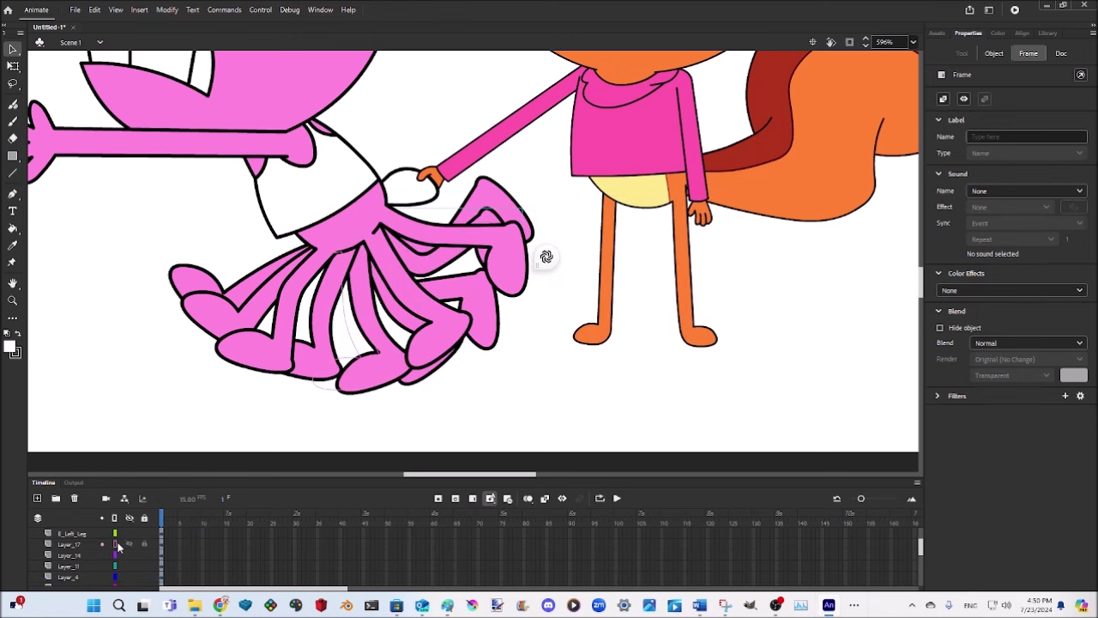
pyautogui.write('D Left Leg')
pyautogui.press('Return')
pyautogui.press('Return')
# - Rename the leg layer directly below D_Left_Leg as C Left Leg
pyautogui.click(71, 556)
pyautogui.click(70, 567)
pyautogui.click(69, 577)
pyautogui.click(73, 555)
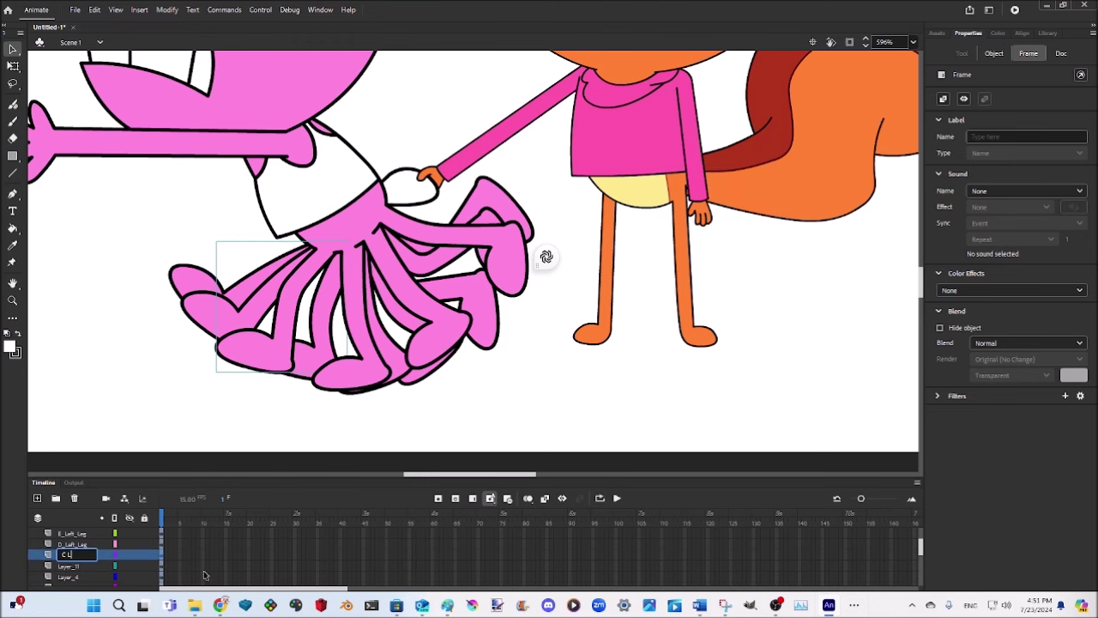
pyautogui.press('Return')
pyautogui.press('Return')
# - Rename Layer_11, the leg layer below C_Left_Leg, as B Left Leg
pyautogui.click(64, 566)
pyautogui.scroll(-2, 76, 568)
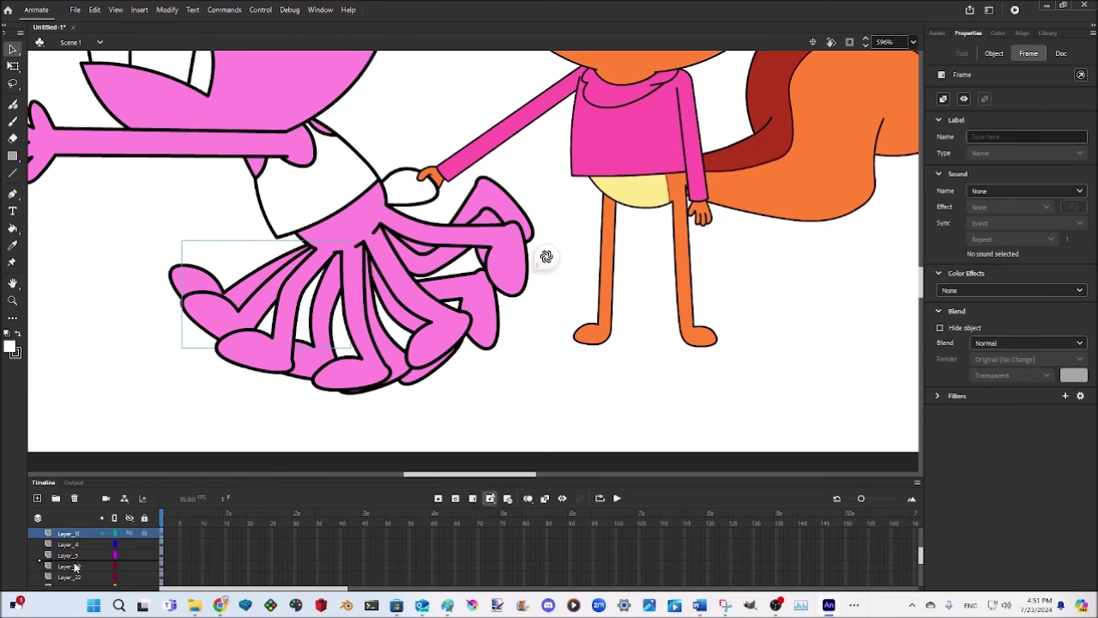
pyautogui.scroll(2, 76, 549)
pyautogui.doubleClick(82, 554)
pyautogui.write('B Left Leg')
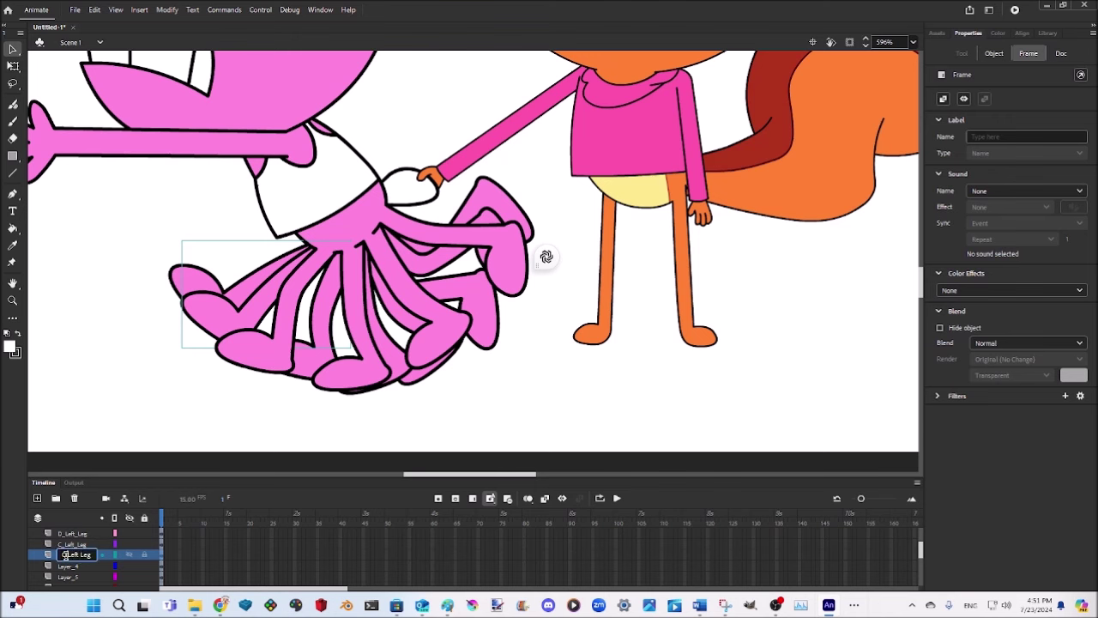
pyautogui.press('Return')
pyautogui.click(609, 349)
# - Rename Layer_4 as A Left Leg and Layer_5, the pink torso, as Body
pyautogui.doubleClick(73, 566)
pyautogui.write('A Left Leg')
pyautogui.press('Return')
pyautogui.click(609, 348)
pyautogui.doubleClick(73, 577)
pyautogui.scroll(-2, 73, 582)
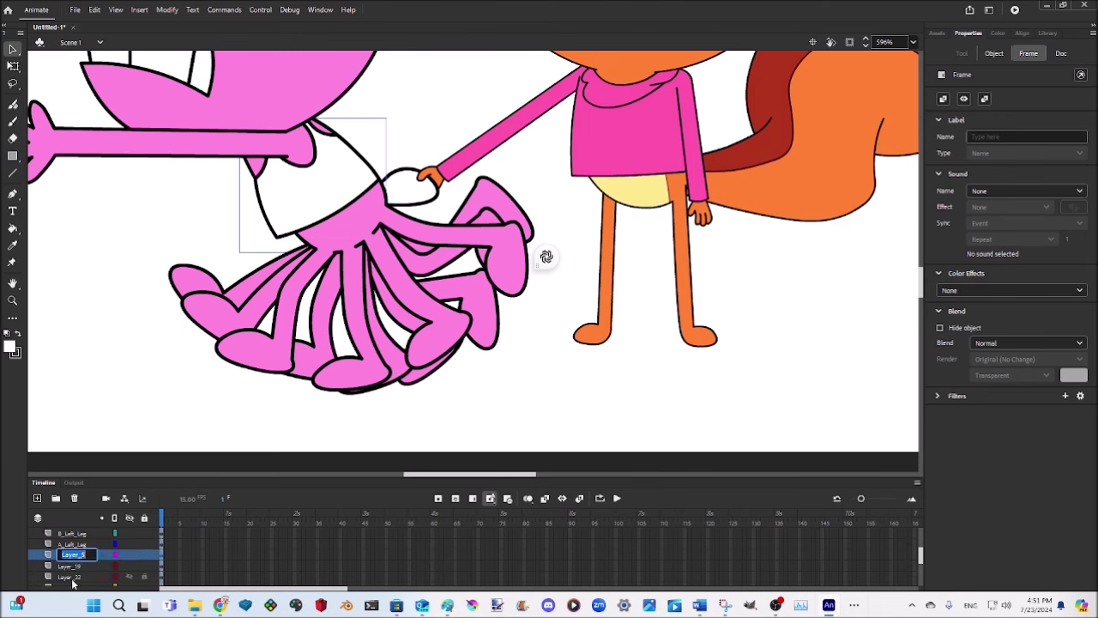
# - Rename the layer directly below Body, Layer_19, as F_Right_Leg
pyautogui.doubleClick(63, 567)
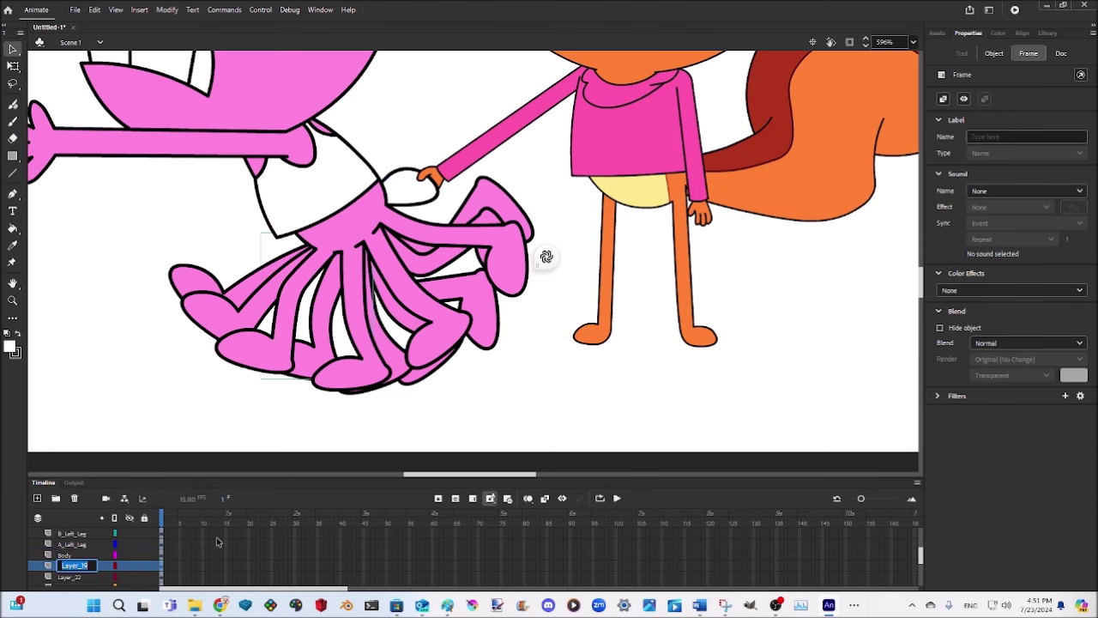
pyautogui.write('F Left Leg')
pyautogui.press('Return')
pyautogui.click(609, 348)
pyautogui.doubleClick(71, 578)
pyautogui.doubleClick(76, 565)
pyautogui.write('F_Right_Leg')
# - Rename the two layers below F_Right_Leg as E_Right_Leg and D_Right_Leg
pyautogui.doubleClick(69, 578)
pyautogui.scroll(-1, 103, 557)
pyautogui.click(75, 566)
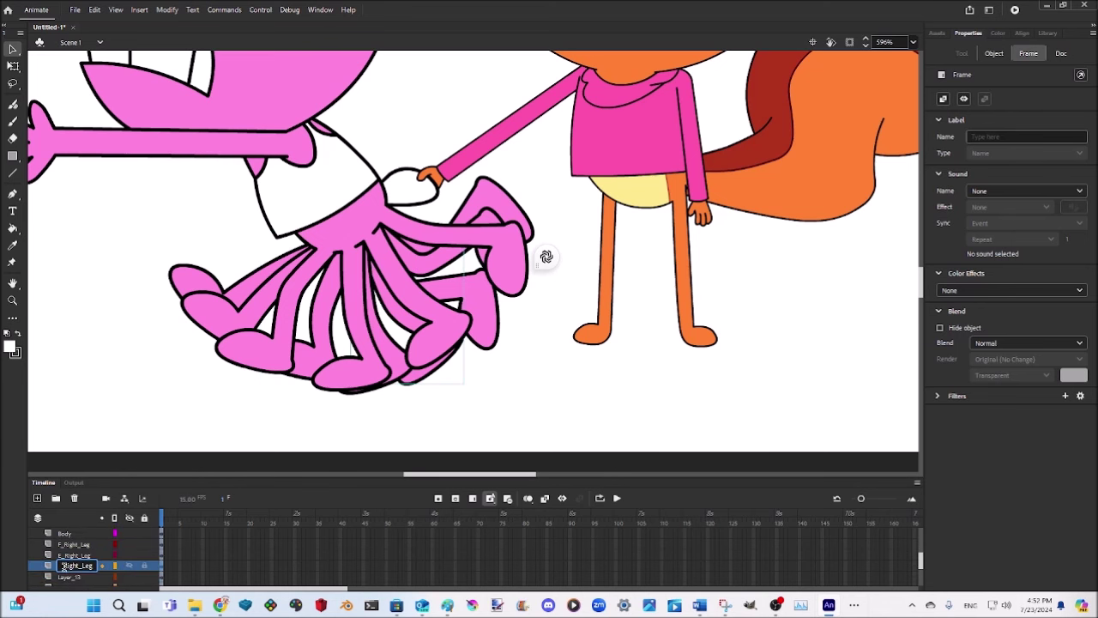
pyautogui.write('D')
pyautogui.press('Return')
# - Rename the two layers below D_Right_Leg as C_Right_Leg and B_Right_Leg
pyautogui.doubleClick(72, 578)
pyautogui.write('C_Right_Leg')
pyautogui.press('Return')
pyautogui.scroll(-1, 77, 563)
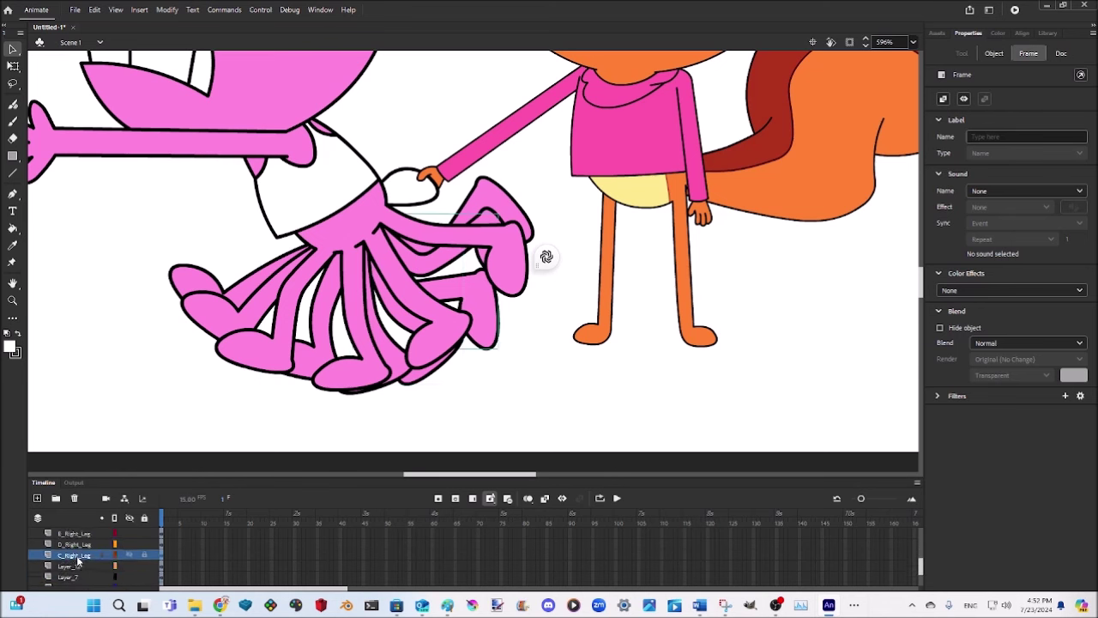
pyautogui.doubleClick(77, 564)
# - Rename Layer_7 as A_Right_Leg and the layer below it, holding the orange squirrel, as Kiff Chatterley
pyautogui.doubleClick(64, 577)
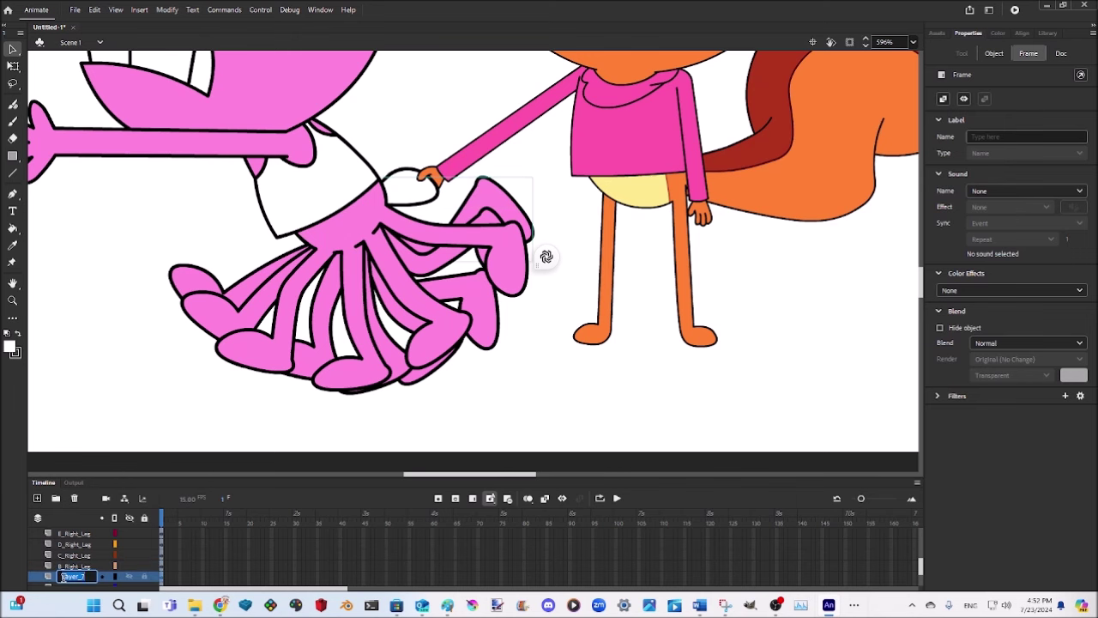
pyautogui.scroll(-1, 66, 575)
pyautogui.doubleClick(65, 565)
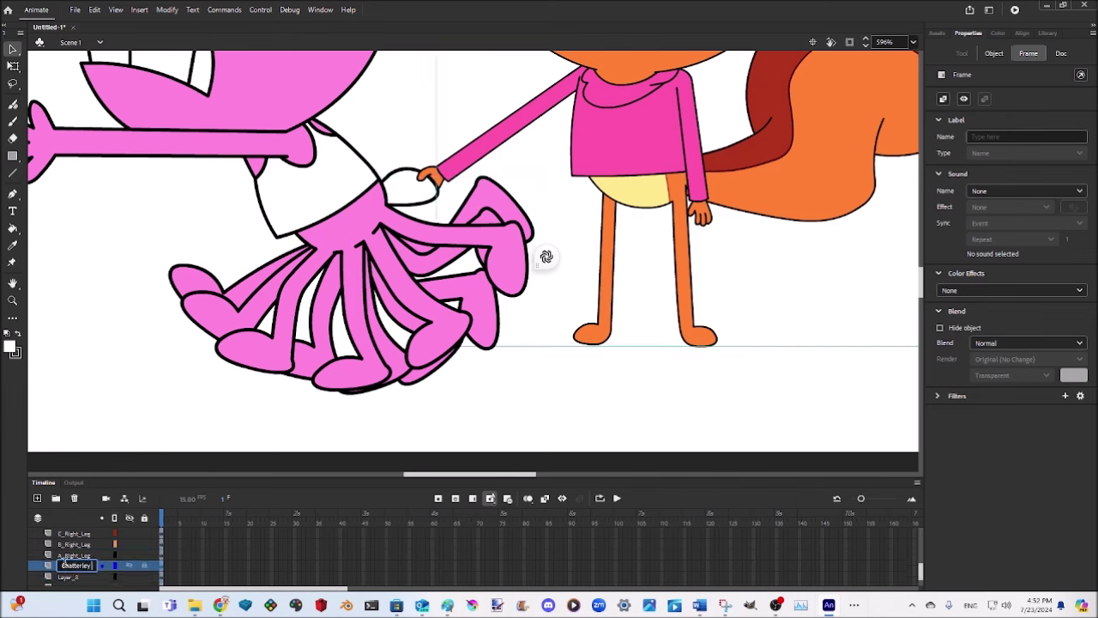
pyautogui.press('Return')
pyautogui.click(610, 350)
# - Finish naming the bottom layers, using Thumb for Layer_8, a Jellybean label for Layer_10 and Arm for Layer_9
pyautogui.doubleClick(74, 576)
pyautogui.scroll(-1, 61, 566)
pyautogui.doubleClick(65, 565)
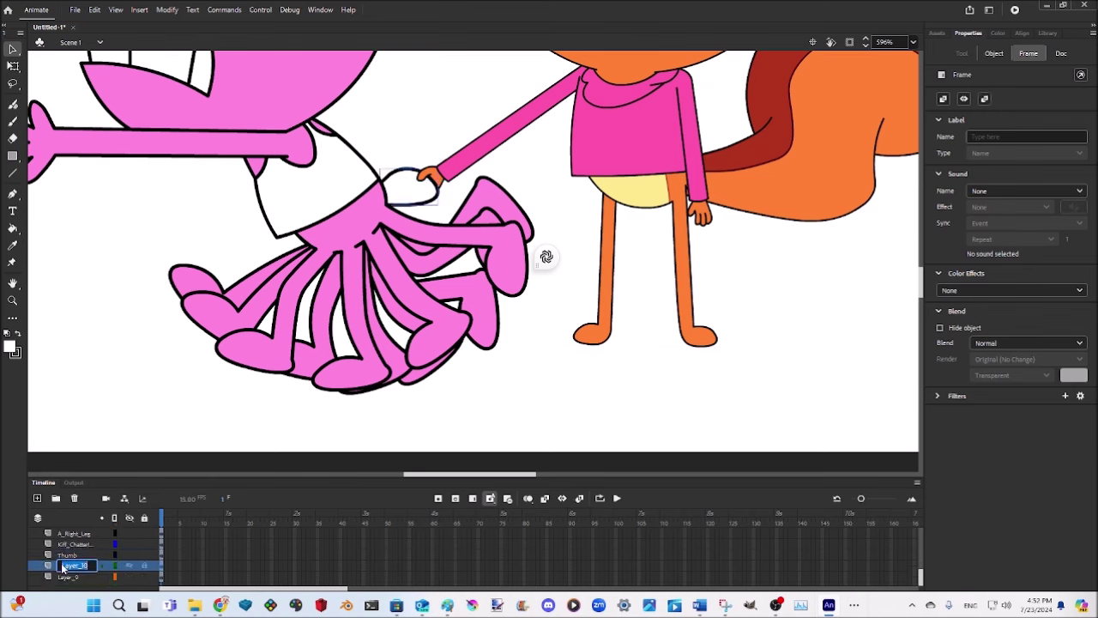
pyautogui.press('Return')
pyautogui.click(610, 350)
pyautogui.doubleClick(73, 577)
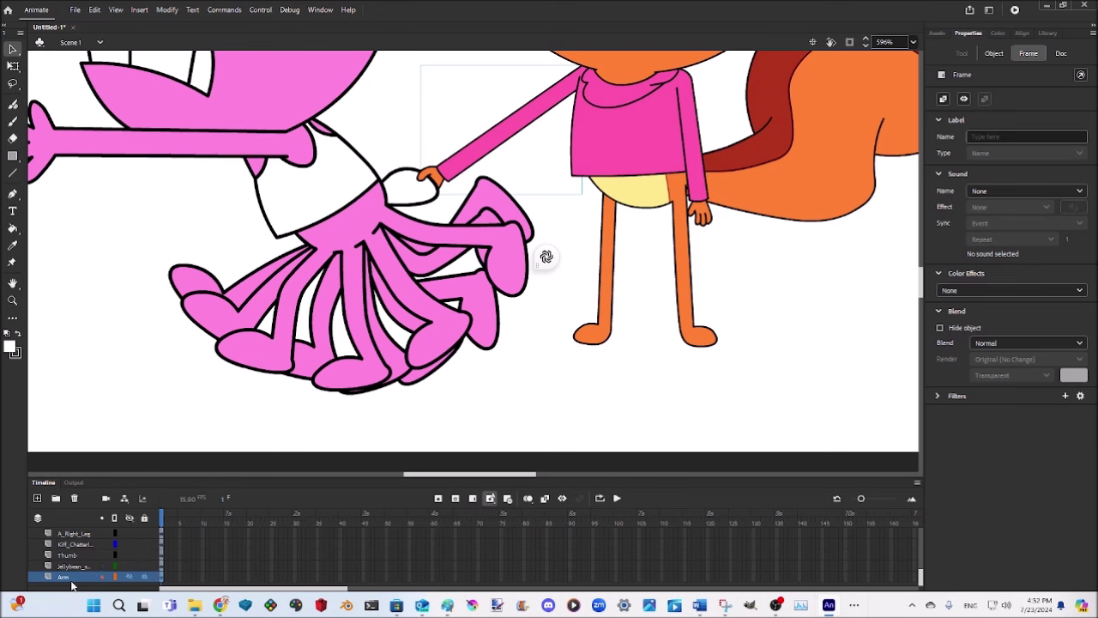
# - Extend the Body layer and the other non-leg layers to frame 10
pyautogui.click(185, 567)
pyautogui.moveTo(161, 577); pyautogui.dragTo(163, 540)
pyautogui.click(161, 545)
pyautogui.scroll(5, 176, 557)
pyautogui.scroll(-2, 167, 545)
pyautogui.click(166, 558)
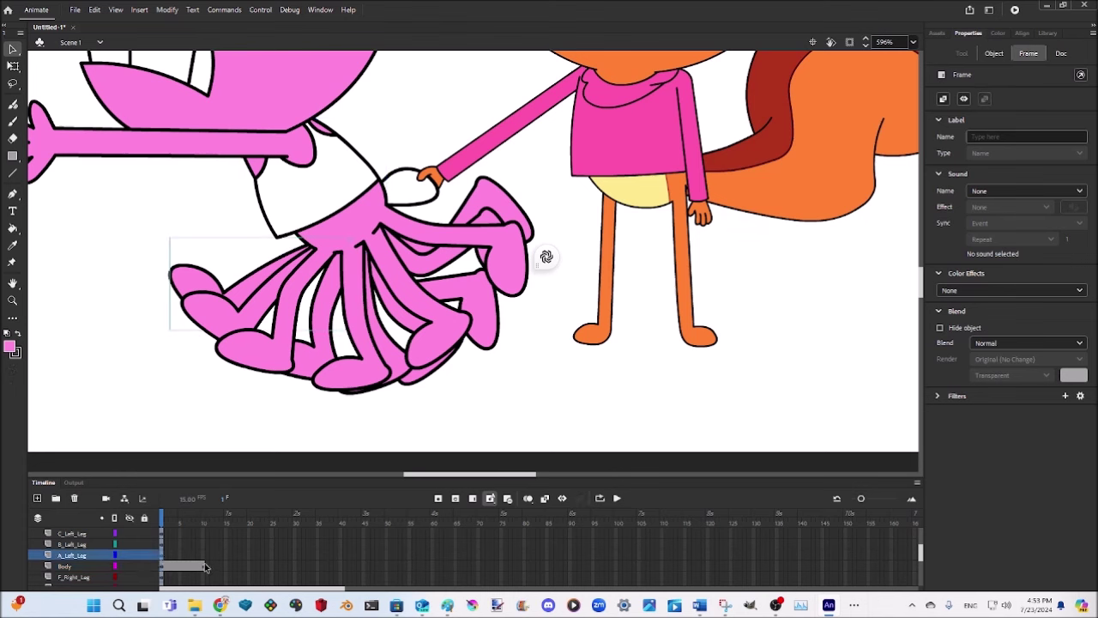
# - Move the B_Left_Leg pose to frame 2 and the C_Left_Leg pose to frame 3
pyautogui.moveTo(161, 547); pyautogui.dragTo(167, 547)
pyautogui.click(162, 556)
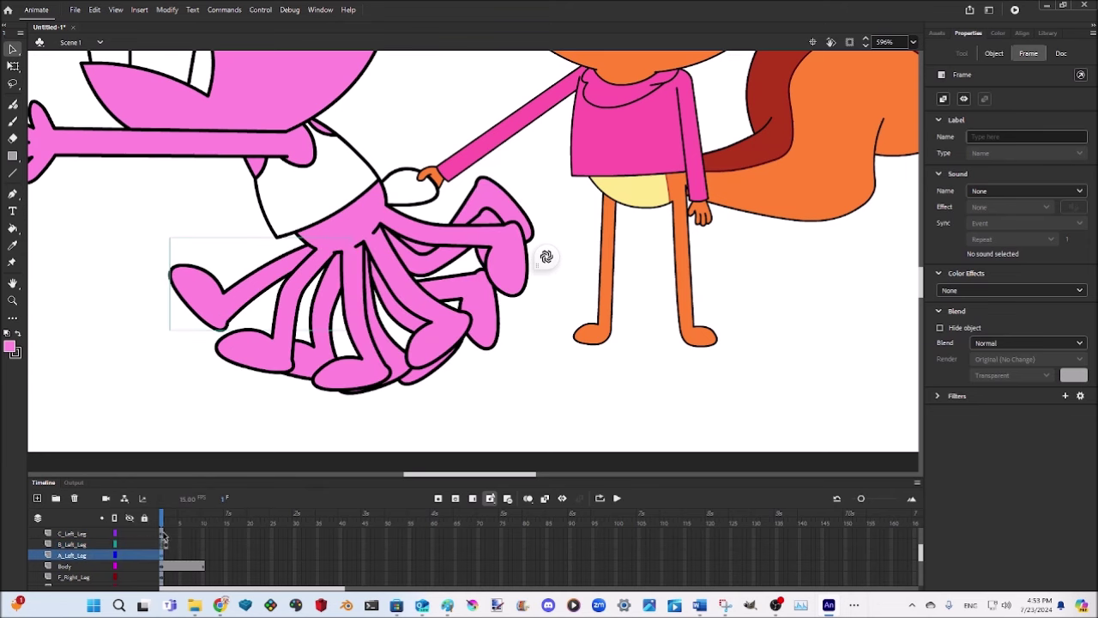
pyautogui.click(163, 533)
pyautogui.moveTo(163, 534); pyautogui.dragTo(171, 535)
pyautogui.hotkey('ctrl', 'v')
pyautogui.press('Delete')
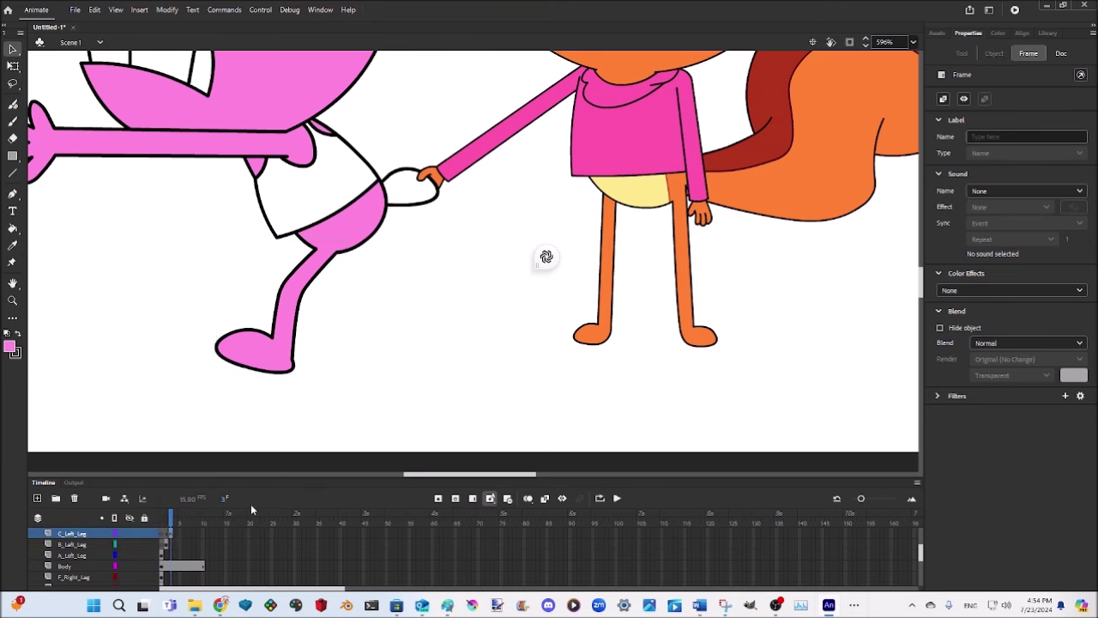
# - Extend the C_Left_Leg layer to frame 9 and adjust its frames after the pose at frame 3
pyautogui.click(199, 536)
pyautogui.hotkey('ctrl', 'z')
pyautogui.hotkey('ctrl', 'y')
pyautogui.click(198, 535)
pyautogui.scroll(1, 211, 554)
pyautogui.click(171, 556)
pyautogui.click(165, 566)
pyautogui.click(171, 556)
pyautogui.click(199, 557)
pyautogui.click(195, 557)
pyautogui.click(199, 558)
pyautogui.moveTo(174, 558)
pyautogui.mouseDown()
pyautogui.moveTo(197, 559)
pyautogui.moveTo(174, 558)
pyautogui.mouseUp()
pyautogui.hotkey('shift', 'F5')
pyautogui.click(176, 558)
pyautogui.click(172, 559)
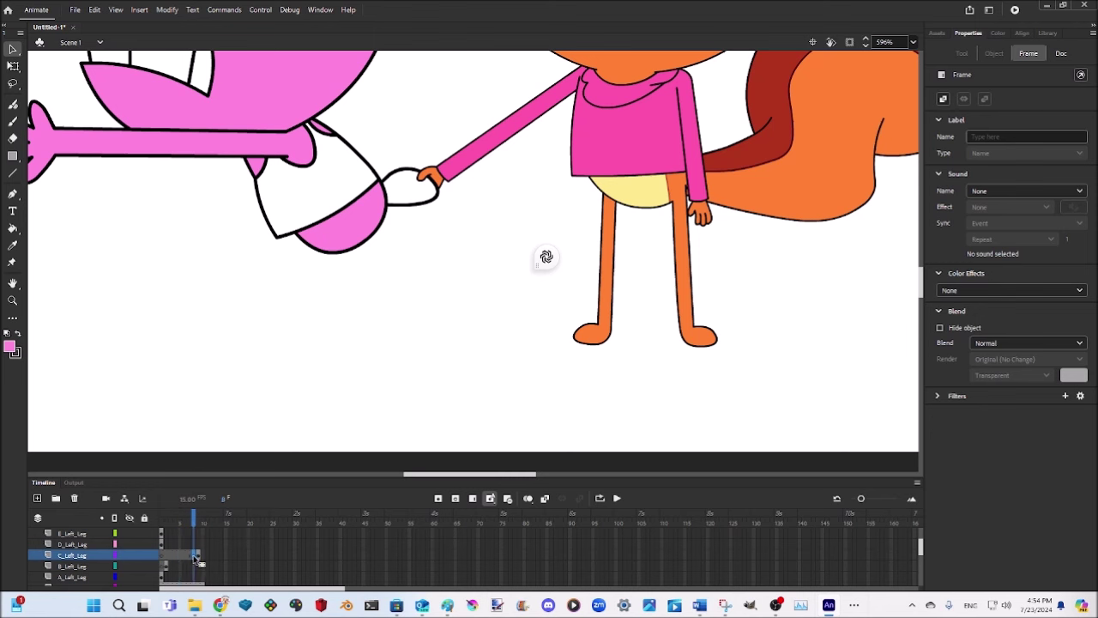
# - Try to copy the C_Left_Leg pose between frames 3 and 9, and undo the last changes
pyautogui.click(198, 557)
pyautogui.click(171, 557)
pyautogui.hotkey('ctrl', 'v')
pyautogui.click(175, 557)
pyautogui.click(171, 557)
pyautogui.click(199, 558)
pyautogui.hotkey('ctrl', 'z')
pyautogui.hotkey('ctrl', 'z')
# - Paste the C_Left_Leg pose into frame 9 and move the pasted leg into place under the body
pyautogui.click(175, 560)
pyautogui.click(200, 557)
pyautogui.hotkey('ctrl', 'v')
pyautogui.moveTo(489, 324); pyautogui.dragTo(295, 367)
pyautogui.click(175, 558)
# - Repeat the B_Left_Leg pose at frame 10, positioned under the body, and clear the leg from frame 3
pyautogui.click(167, 567)
pyautogui.click(203, 567)
pyautogui.hotkey('ctrl', 'v')
pyautogui.moveTo(426, 271); pyautogui.dragTo(218, 302)
pyautogui.click(172, 565)
pyautogui.press('Delete')
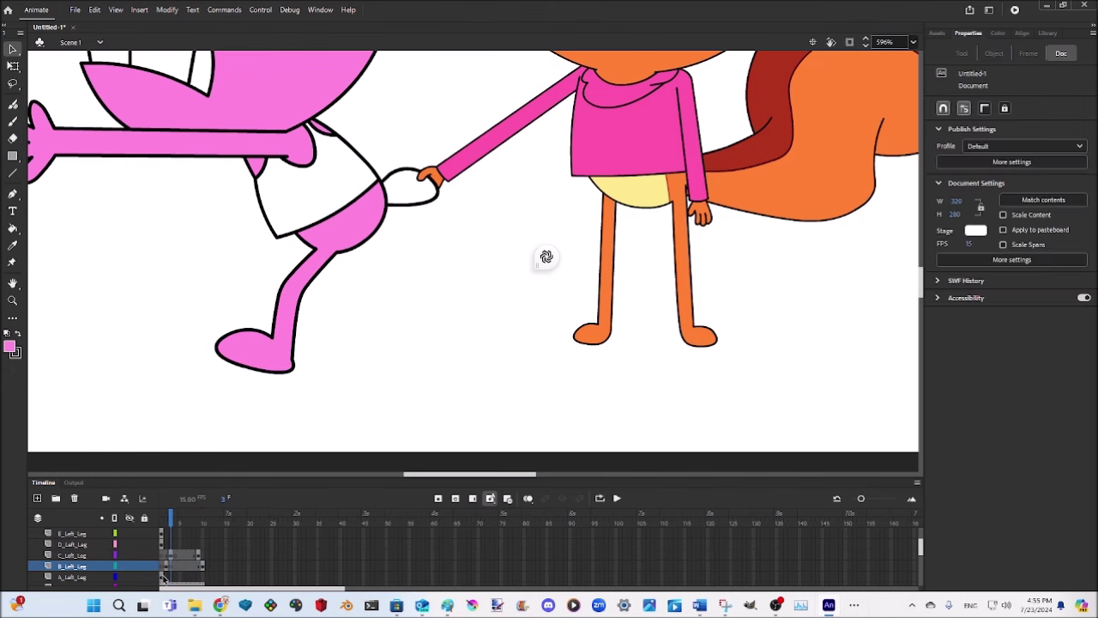
# - Start the D_Left_Leg pose at frame 4, repeat it at frame 8 under the body, and clear it from frame 5
pyautogui.click(162, 545)
pyautogui.moveTo(162, 545); pyautogui.dragTo(175, 545)
pyautogui.hotkey('ctrl', 'c')
pyautogui.click(195, 545)
pyautogui.hotkey('ctrl', 'v')
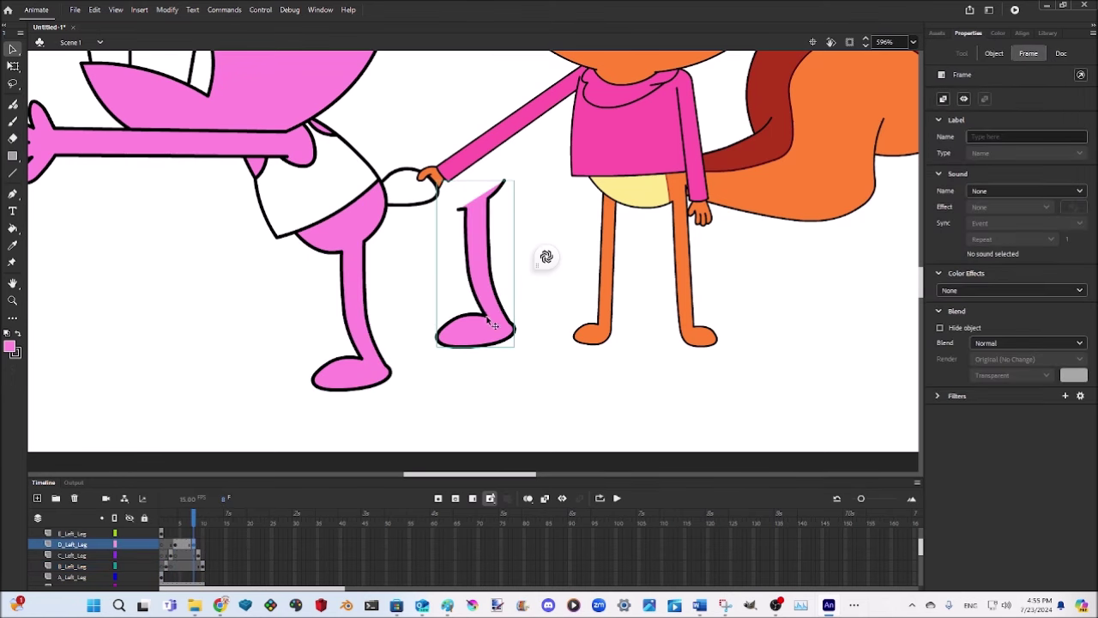
pyautogui.moveTo(496, 321); pyautogui.dragTo(373, 366)
pyautogui.click(181, 545)
pyautogui.press('Delete')
# - Start the E_Left_Leg pose at frame 5, repeat it at frame 7 under the body, and clear it from frame 6
pyautogui.scroll(1, 197, 558)
pyautogui.click(162, 556)
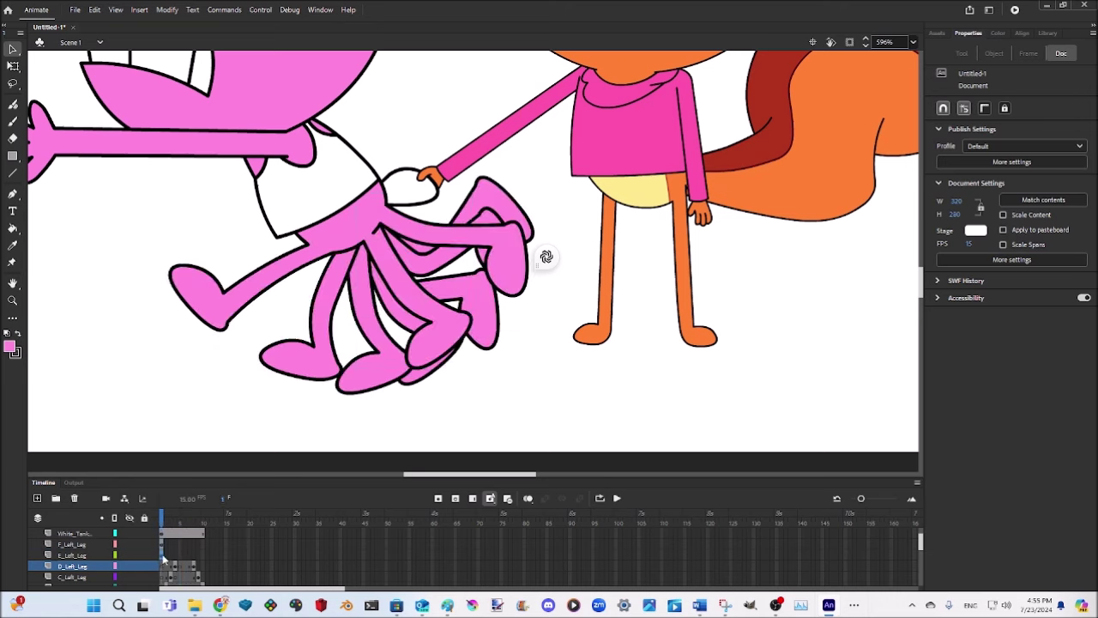
pyautogui.moveTo(162, 556); pyautogui.dragTo(180, 556)
pyautogui.hotkey('ctrl', 'c')
pyautogui.click(189, 556)
pyautogui.hotkey('ctrl', 'v')
pyautogui.moveTo(502, 316); pyautogui.dragTo(441, 333)
pyautogui.click(184, 556)
pyautogui.press('Delete')
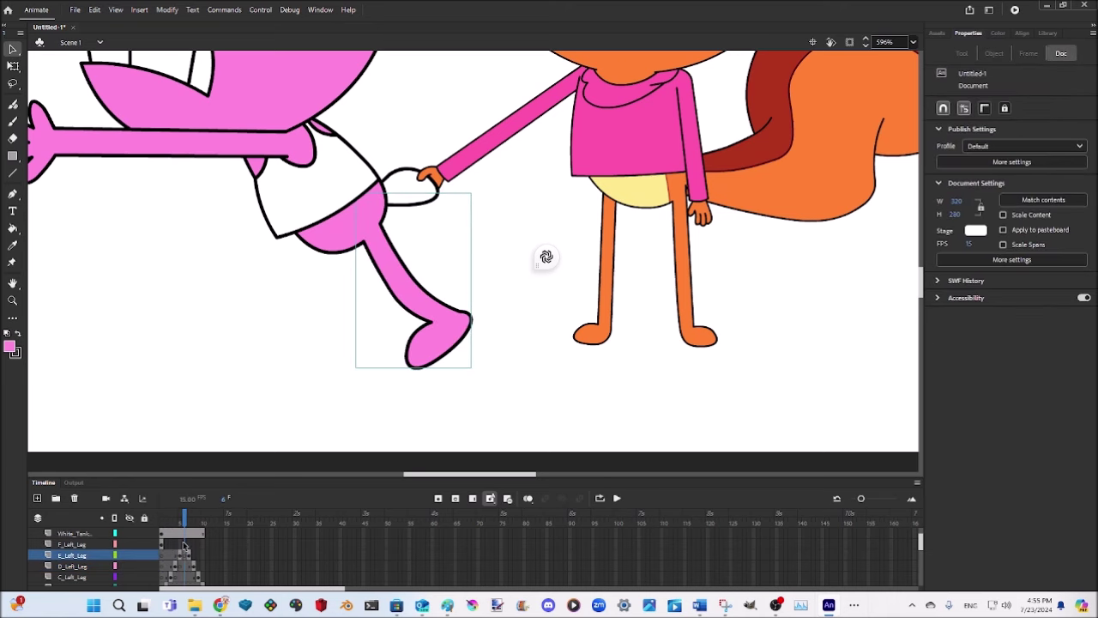
# - Shift the F_Left_Leg and F_Right_Leg poses from frame 1 to frame 6
pyautogui.click(161, 545)
pyautogui.moveTo(161, 545); pyautogui.dragTo(184, 545)
pyautogui.scroll(-3, 184, 547)
pyautogui.click(161, 533)
pyautogui.scroll(1, 177, 550)
pyautogui.scroll(-2, 172, 548)
pyautogui.click(167, 556)
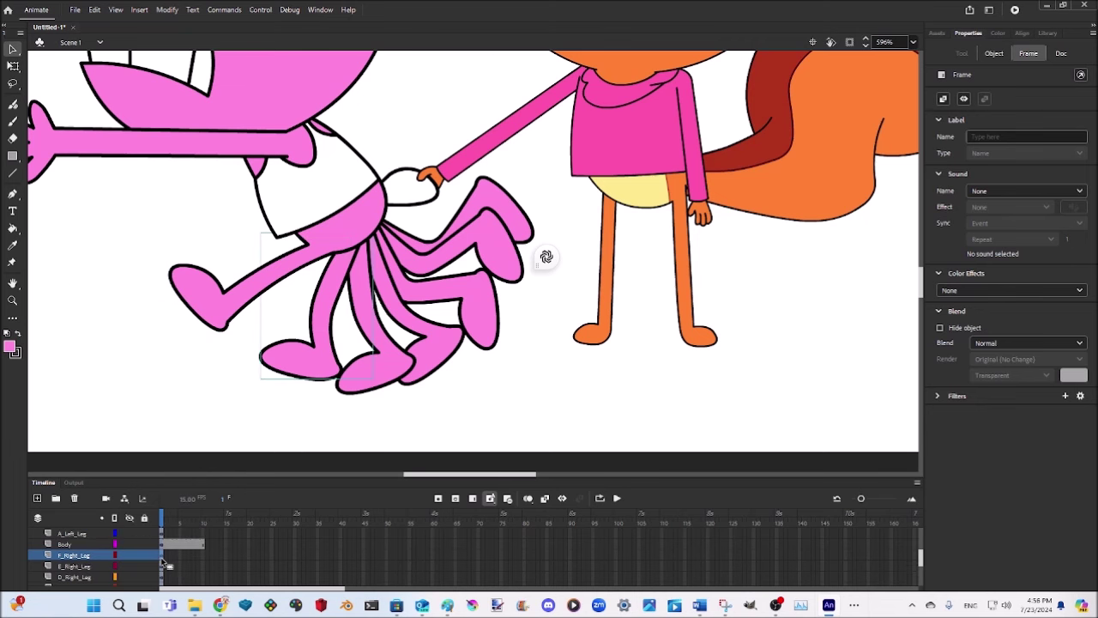
pyautogui.scroll(-2, 172, 554)
# - Start the E_Right_Leg pose at frame 5, repeat it at frame 7, and clear it from frame 6
pyautogui.click(166, 546)
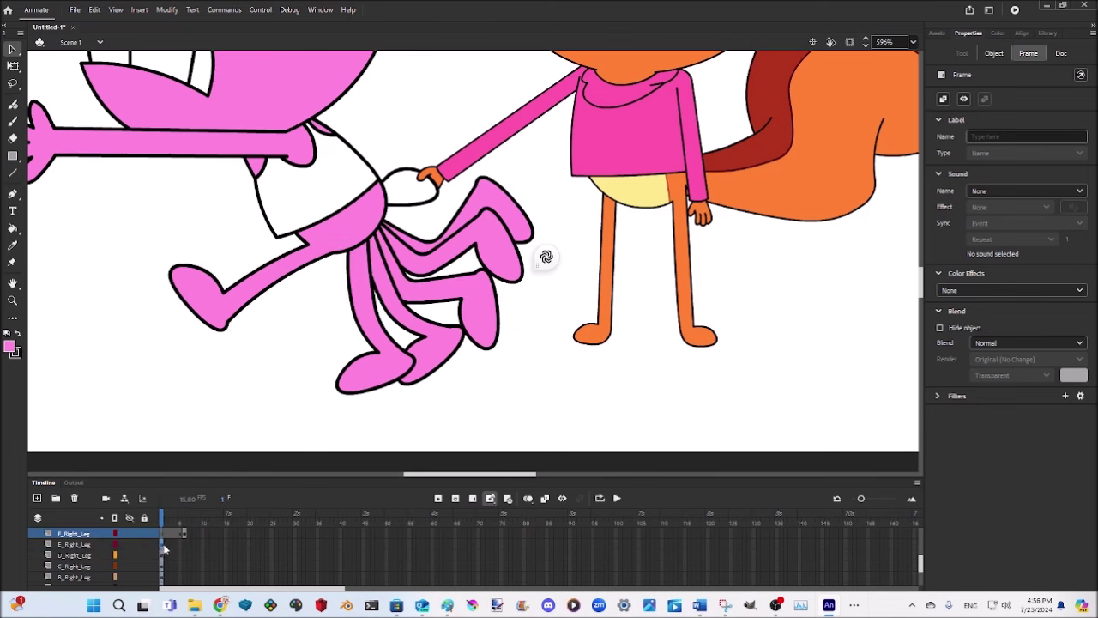
pyautogui.moveTo(163, 546); pyautogui.dragTo(181, 546)
pyautogui.hotkey('ctrl', 'v')
pyautogui.hotkey('ctrl', 'z')
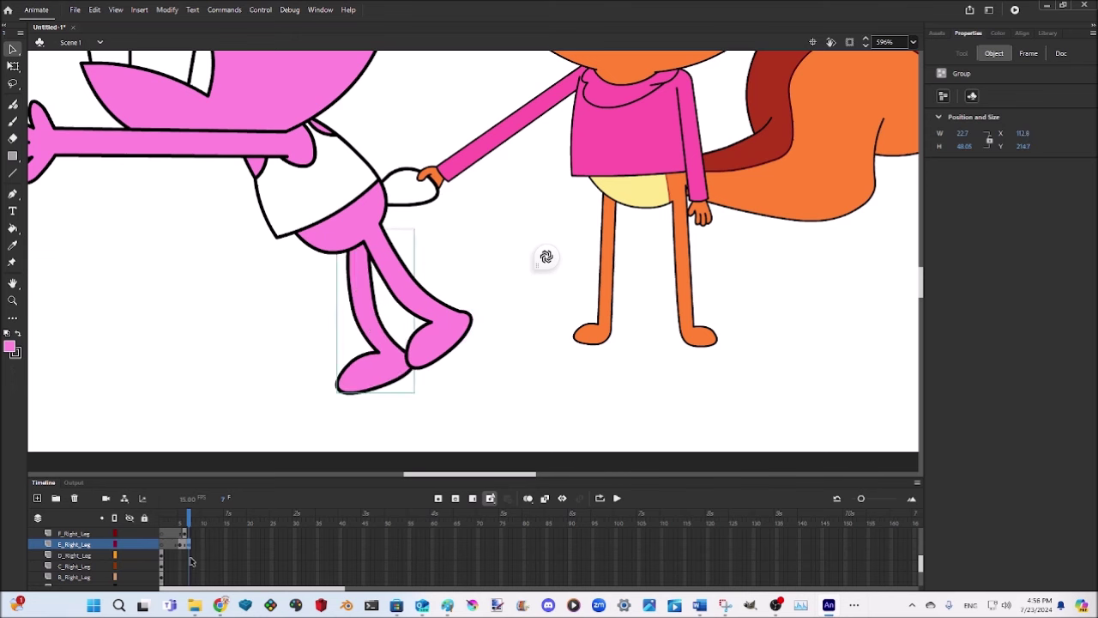
pyautogui.click(185, 545)
pyautogui.press('Delete')
# - Start the D_Right_Leg pose at frame 4, repeat it at frame 8 under the body, and clear it from frame 5
pyautogui.click(162, 556)
pyautogui.moveTo(162, 556); pyautogui.dragTo(175, 556)
pyautogui.click(197, 555)
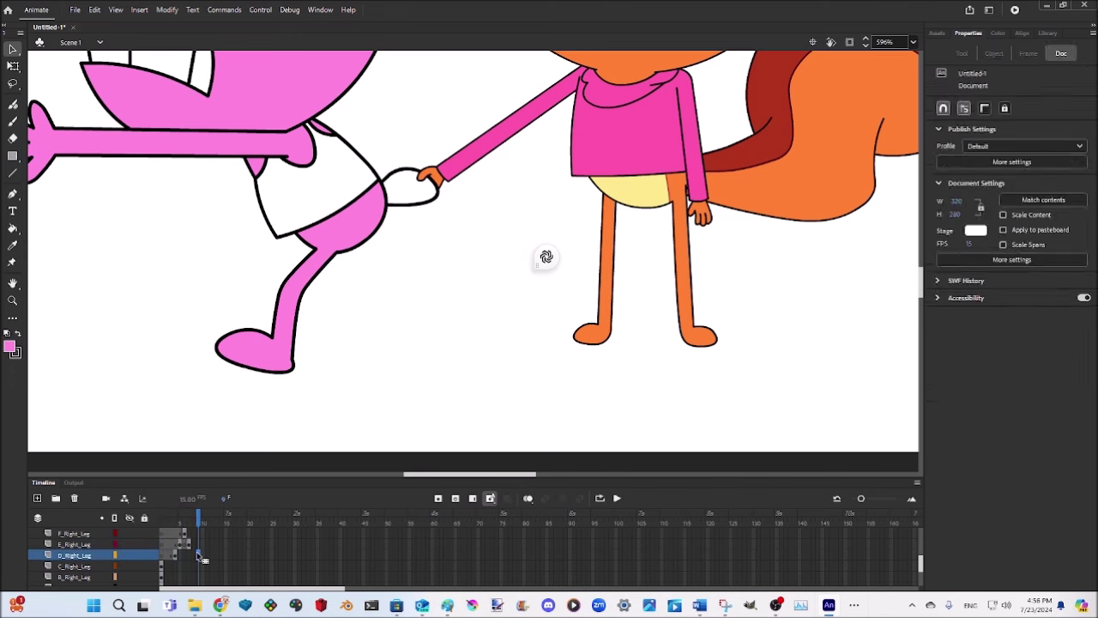
pyautogui.click(193, 556)
pyautogui.hotkey('ctrl', 'v')
pyautogui.moveTo(491, 342); pyautogui.dragTo(422, 382)
pyautogui.click(180, 556)
pyautogui.press('Delete')
# - Start the C_Right_Leg pose at frame 3, repeat it at frame 9 under the body, and clear it from frame 4
pyautogui.click(162, 566)
pyautogui.moveTo(162, 567); pyautogui.dragTo(171, 566)
pyautogui.click(199, 566)
pyautogui.hotkey('ctrl', 'v')
pyautogui.moveTo(451, 284); pyautogui.dragTo(400, 303)
pyautogui.click(175, 566)
pyautogui.press('Delete')
# - Start the B_Right_Leg pose at frame 2, repeat it at frame 10 under the body, and clear it from frame 3
pyautogui.scroll(-2, 175, 549)
pyautogui.scroll(1, 174, 545)
pyautogui.moveTo(162, 556); pyautogui.dragTo(167, 557)
pyautogui.hotkey('ctrl', 'c')
pyautogui.click(203, 556)
pyautogui.hotkey('ctrl', 'v')
pyautogui.moveTo(455, 281); pyautogui.dragTo(424, 271)
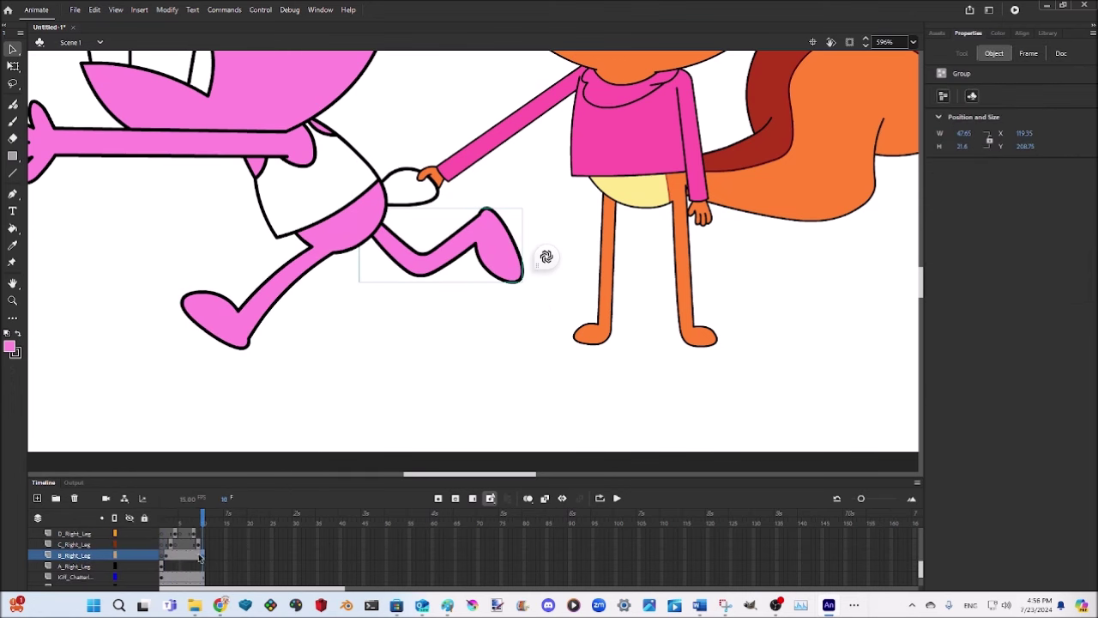
pyautogui.click(171, 556)
pyautogui.press('Delete')
# - Turn on looping for the ten frames and play the animation from frame 1
pyautogui.scroll(5, 180, 547)
pyautogui.click(161, 523)
pyautogui.click(601, 500)
pyautogui.click(617, 499)
pyautogui.click(617, 499)
pyautogui.click(617, 498)
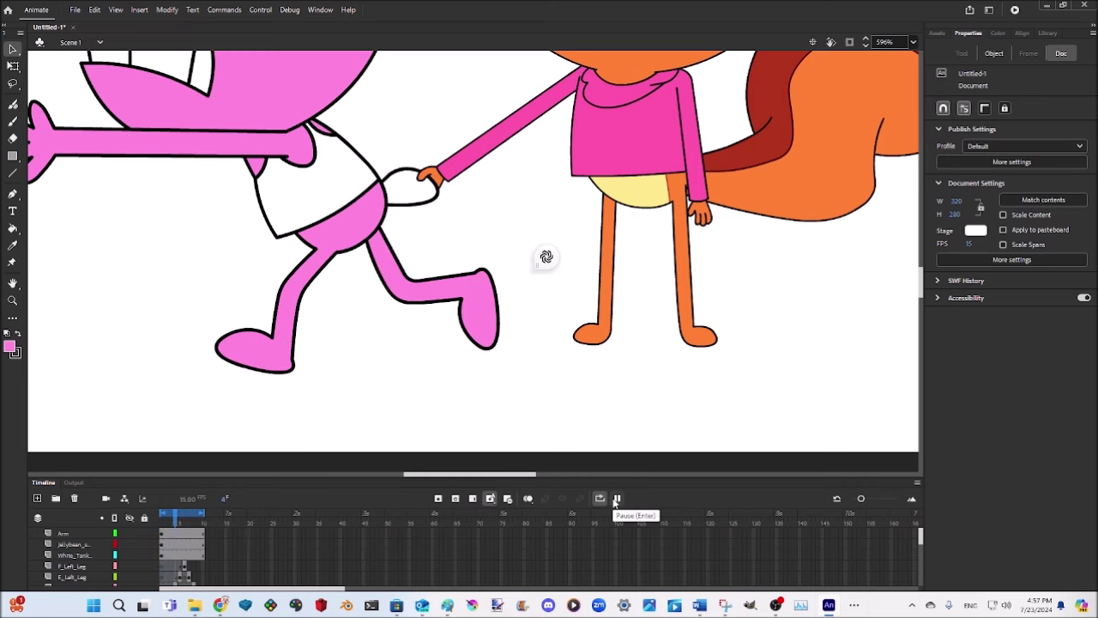
# - Examine both characters while the run cycle loops, and stop the playback
pyautogui.press('alt')
pyautogui.scroll(-3, 675, 315)
pyautogui.hscroll(2, 674, 318)
pyautogui.scroll(2, 670, 327)
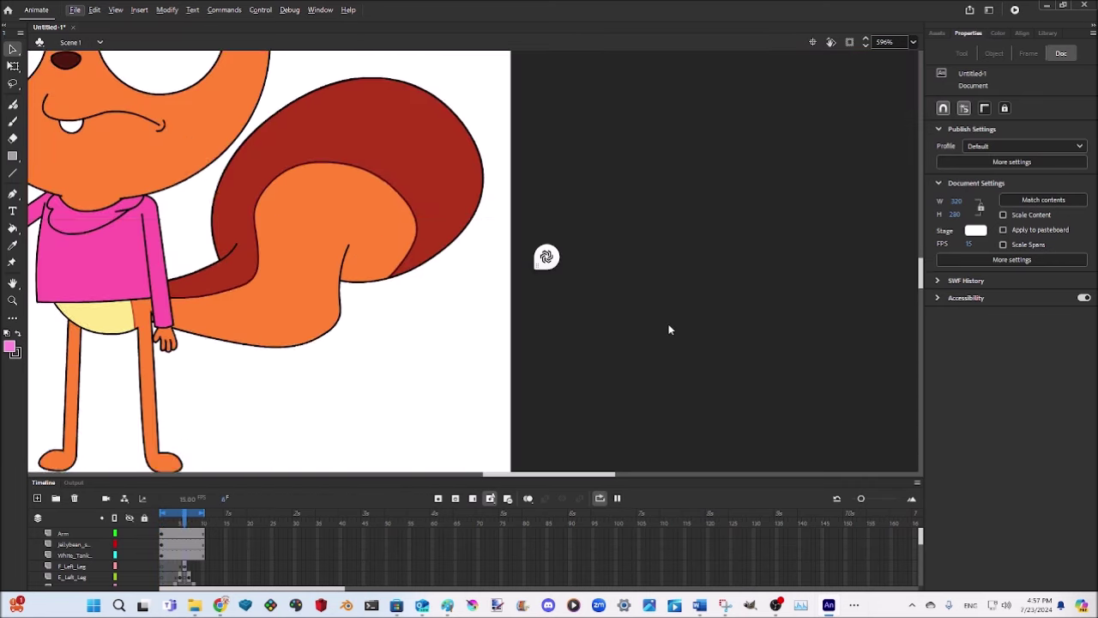
pyautogui.scroll(-1, 670, 328)
pyautogui.hscroll(1, 670, 327)
pyautogui.hscroll(-2, 670, 327)
pyautogui.scroll(1, 670, 327)
pyautogui.scroll(-1, 669, 343)
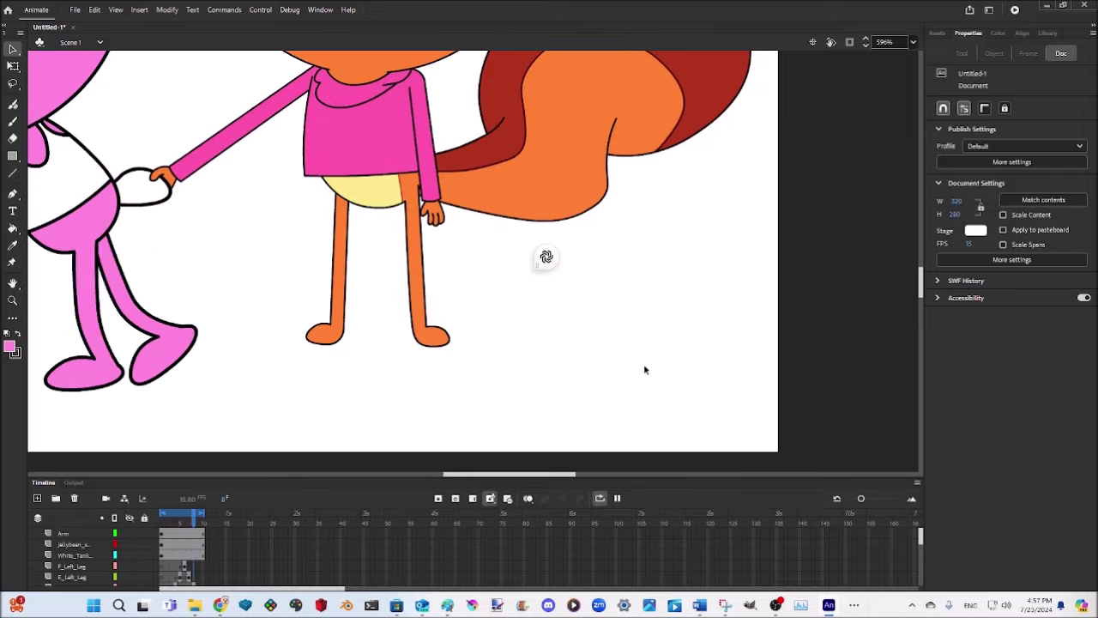
pyautogui.scroll(2, 678, 347)
pyautogui.hscroll(-2, 685, 330)
pyautogui.scroll(-2, 686, 319)
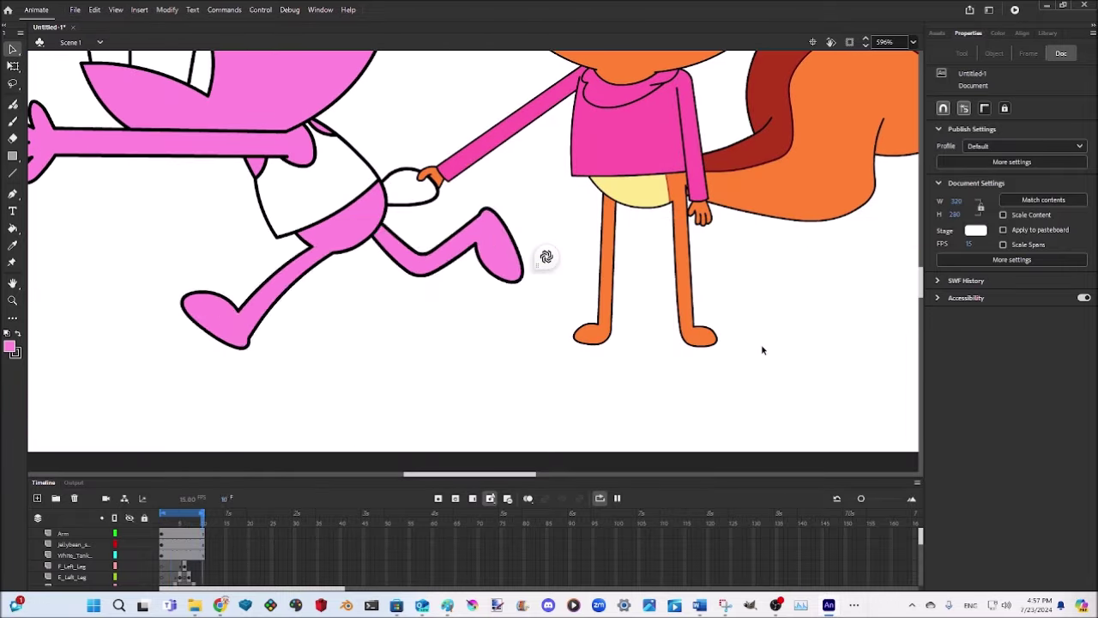
pyautogui.scroll(2, 738, 274)
pyautogui.scroll(-1, 708, 189)
pyautogui.press('Return')
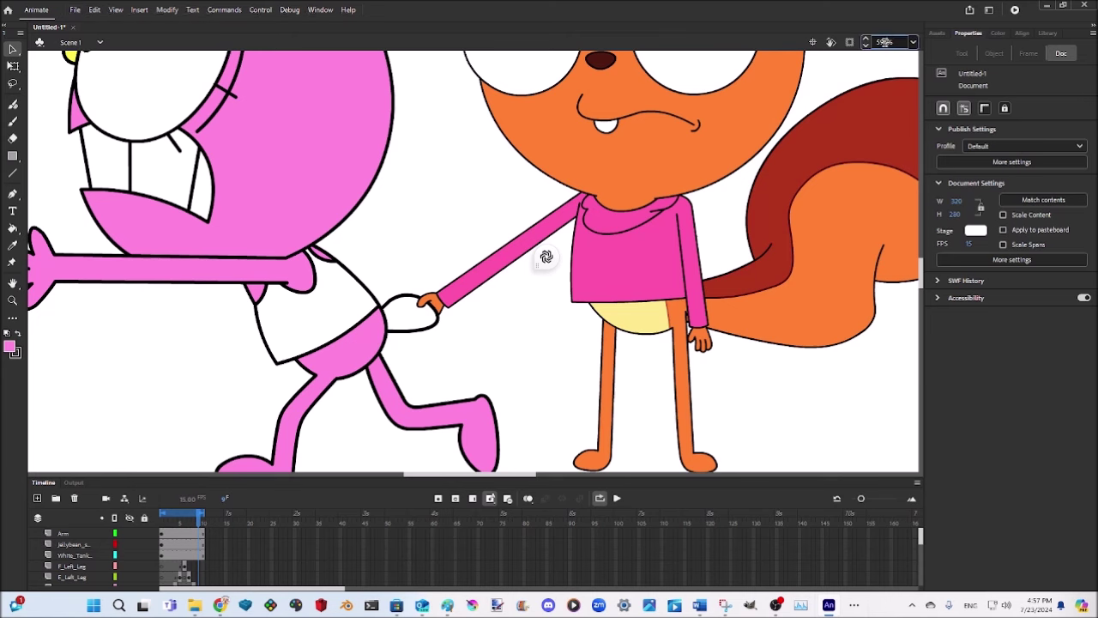
# - Reduce the stage zoom to 250% so that both characters fit in view
pyautogui.doubleClick(886, 42)
pyautogui.write('500')
pyautogui.press('Return')
pyautogui.write('3')
pyautogui.press('Return')
pyautogui.scroll(2, 660, 206)
pyautogui.scroll(-2, 660, 206)
pyautogui.click(880, 42)
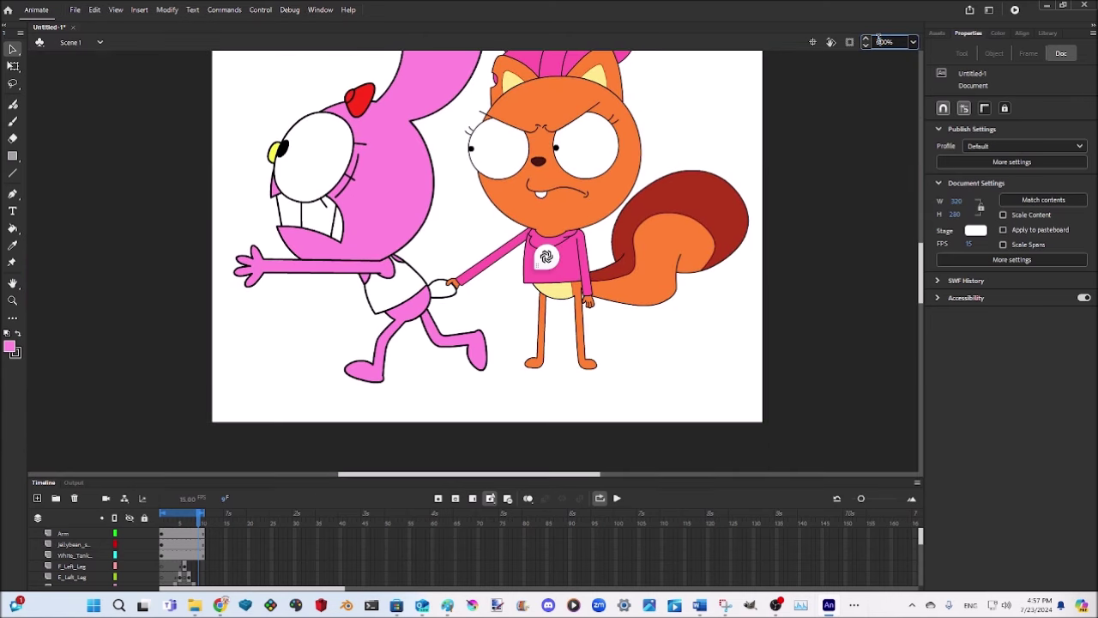
# - Save the document as Caught By Her.fla
pyautogui.hotkey('ctrl', 'shift', 's')
pyautogui.write('Caught By Her.fla')
pyautogui.press('Return')
pyautogui.click(335, 206)
# - Start an animated GIF export of the scene and apply the GIF 128 Dithered preset
pyautogui.click(74, 10)
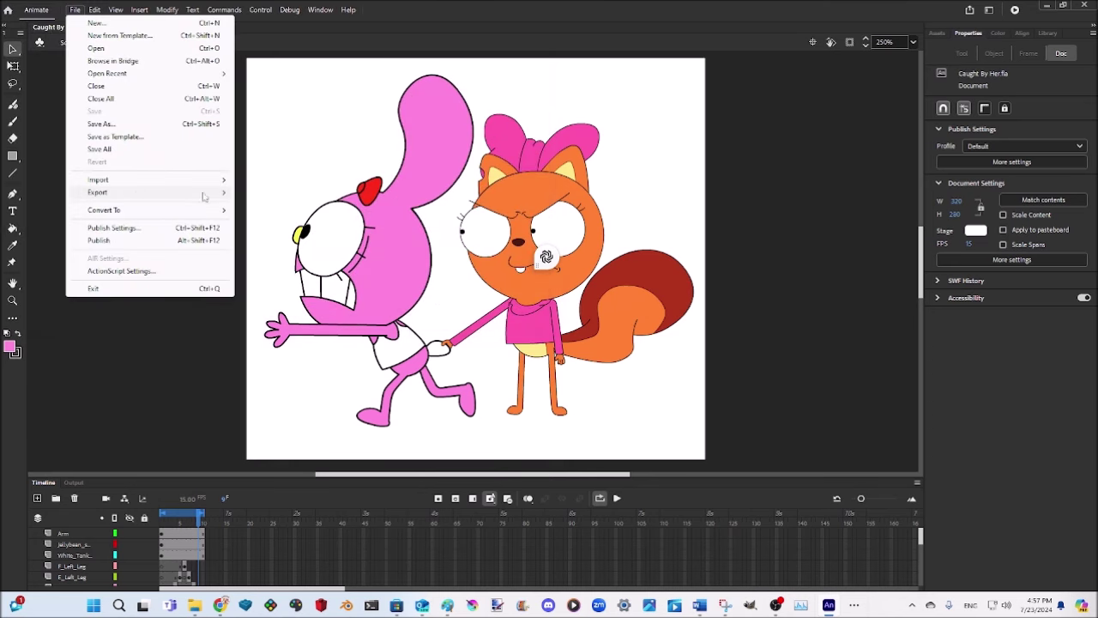
pyautogui.click(616, 499)
pyautogui.click(74, 10)
pyautogui.moveTo(151, 193)
pyautogui.click(283, 243)
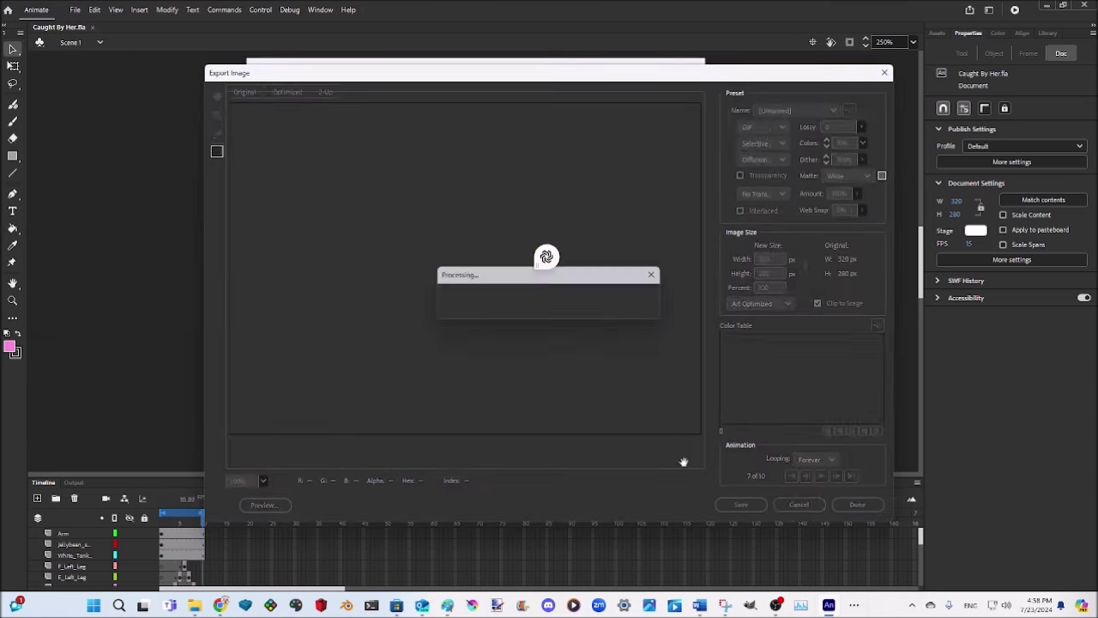
pyautogui.click(802, 110)
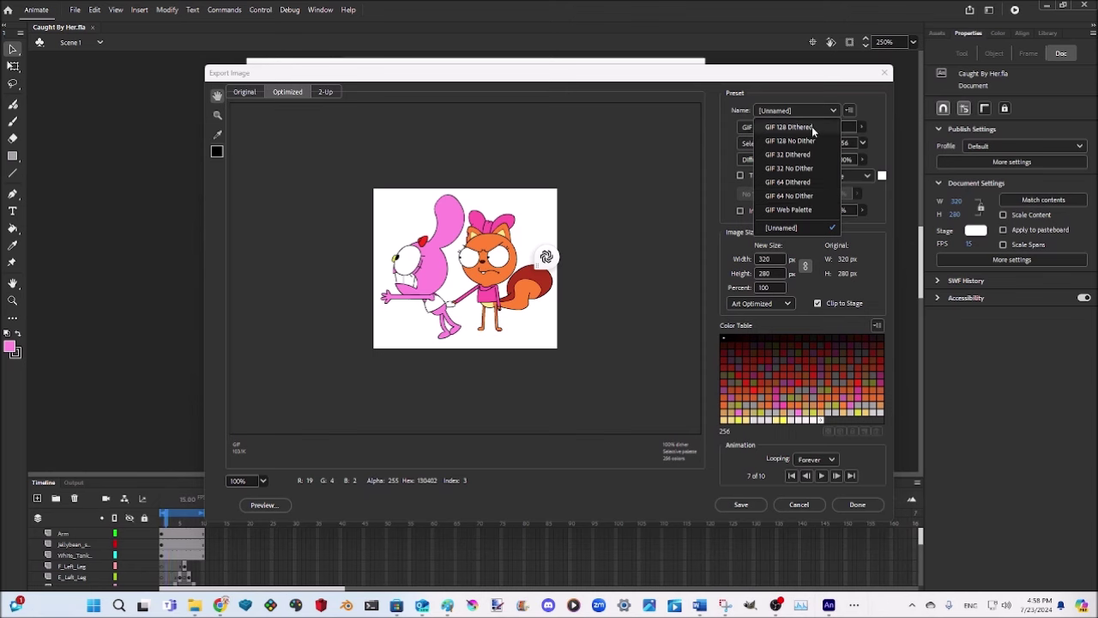
pyautogui.click(790, 127)
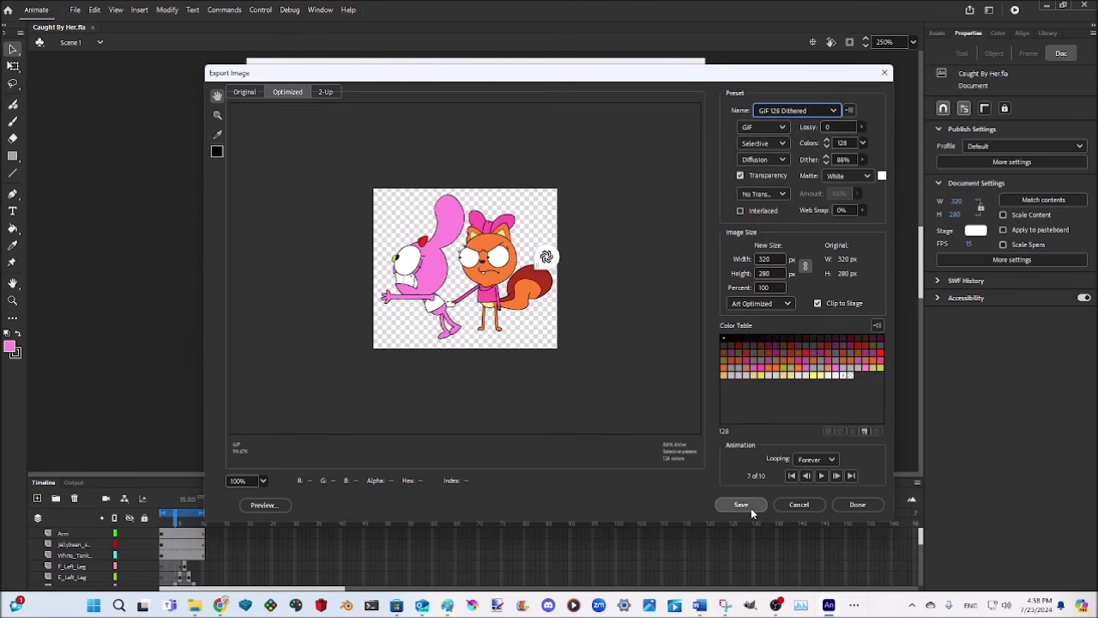
# - Save the exported GIF as Caught-By-Her in the Documents > Adobe > Animations folder
pyautogui.click(749, 510)
pyautogui.click(167, 31)
pyautogui.doubleClick(378, 176)
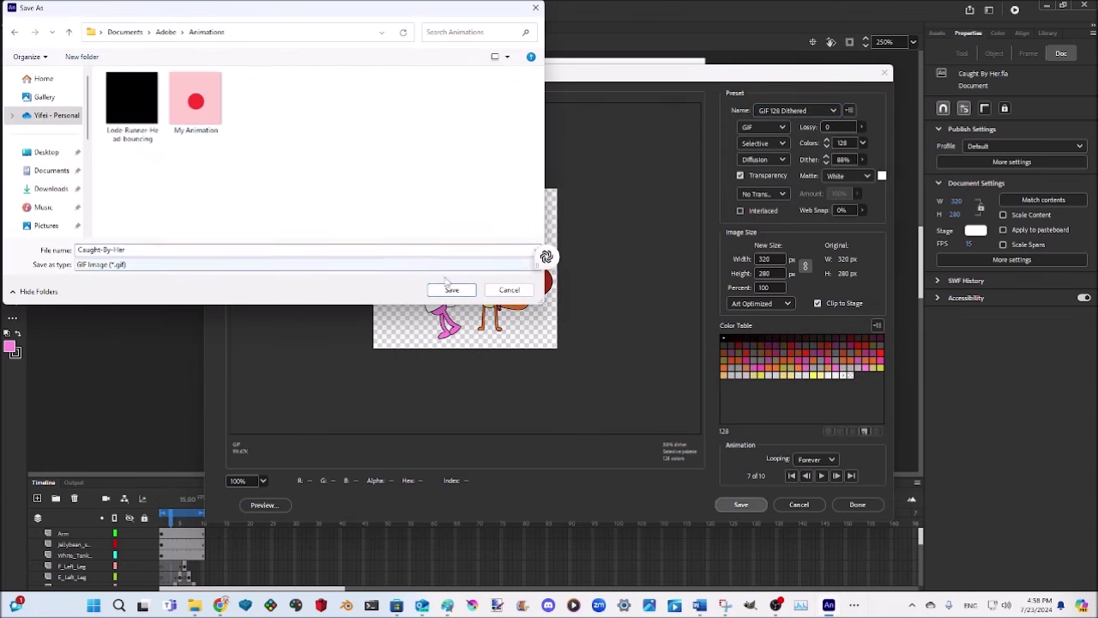
pyautogui.click(450, 288)
pyautogui.click(76, 10)
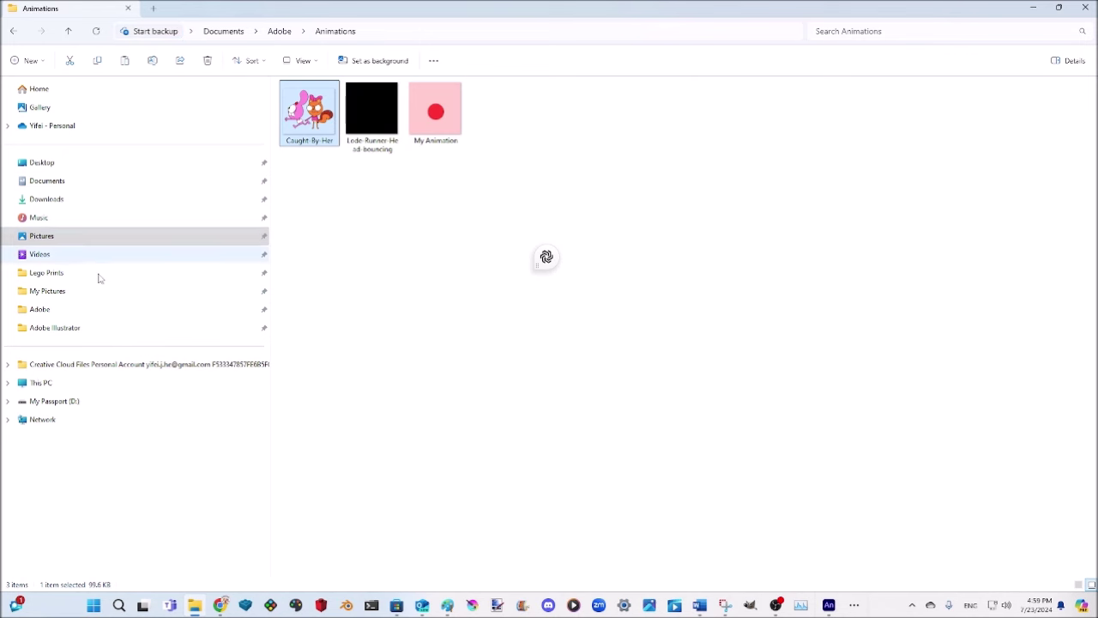
# - In File Explorer, copy the Caught-By-Her GIF into the Adobe > Animations folder on My Passport (D:)
pyautogui.click(117, 401)
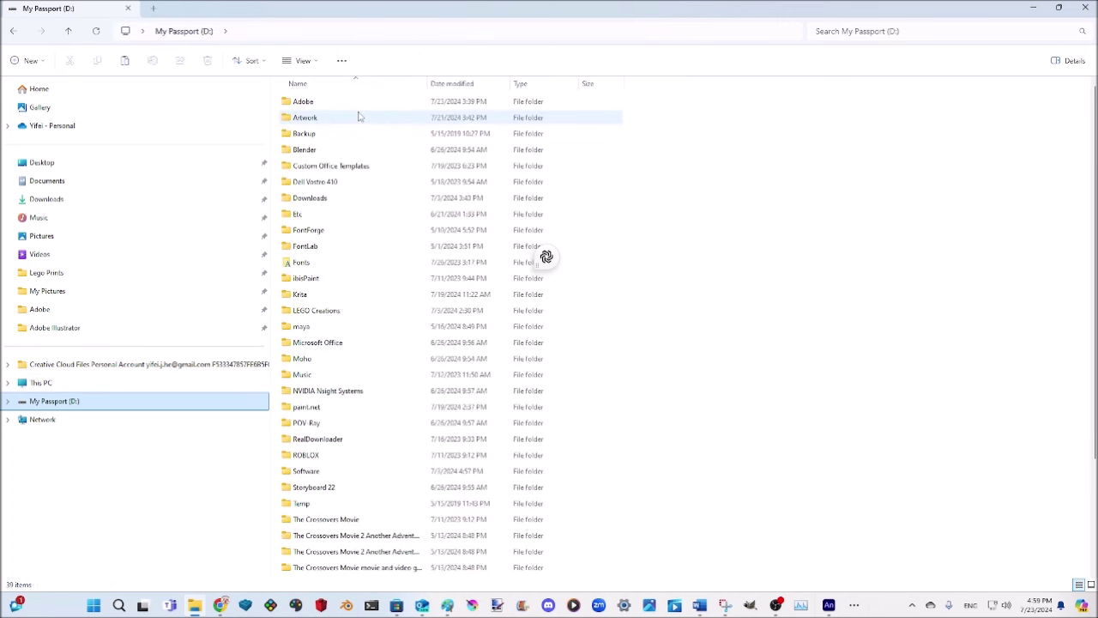
pyautogui.doubleClick(359, 105)
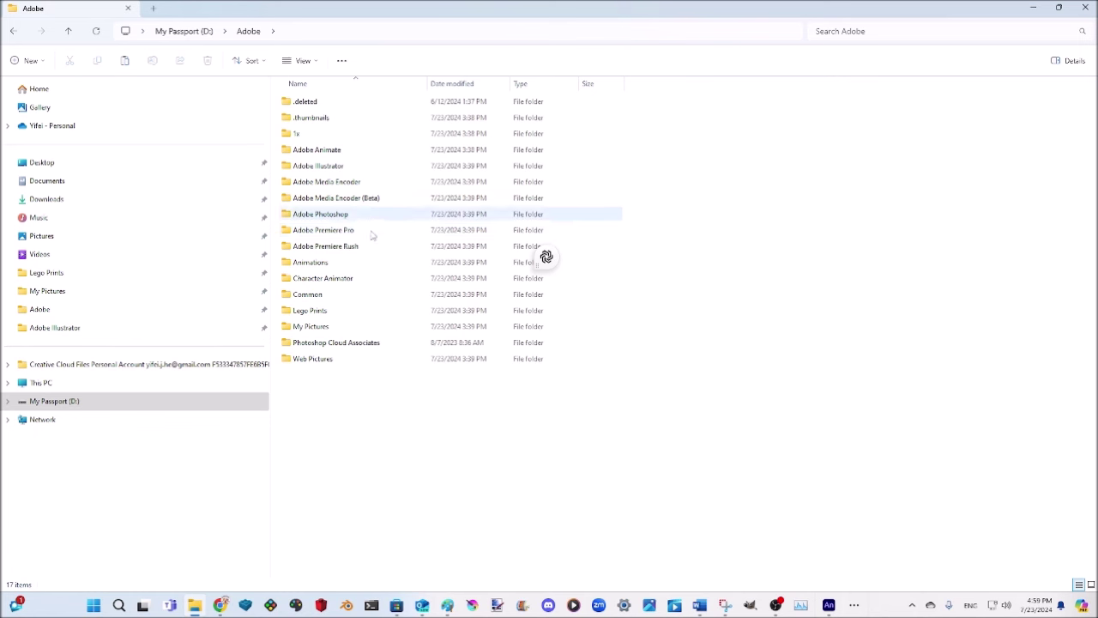
pyautogui.doubleClick(375, 165)
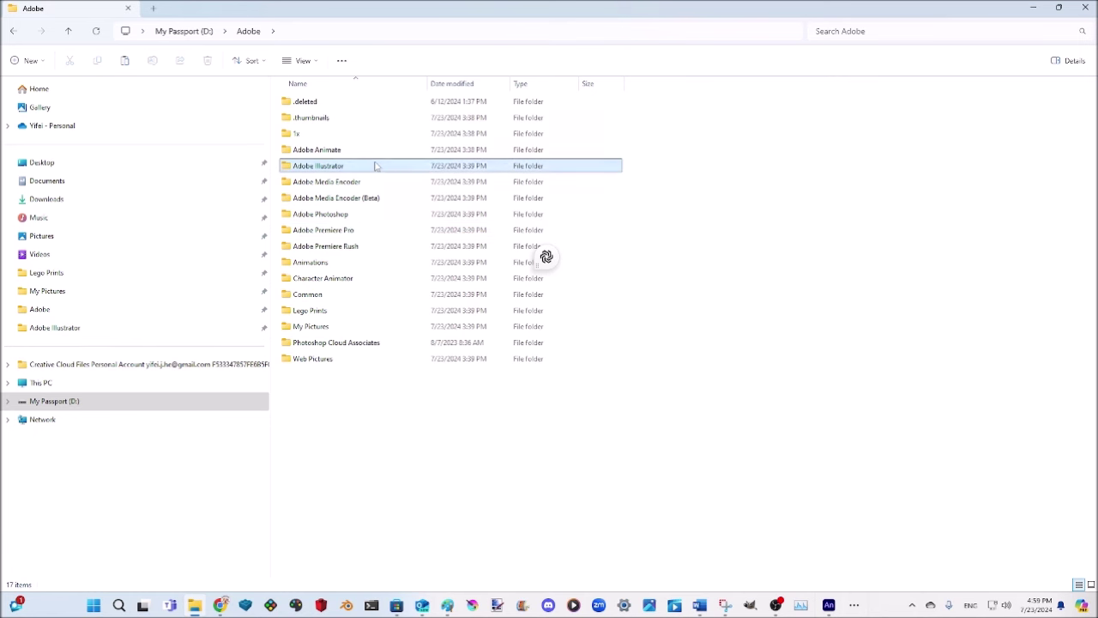
pyautogui.hotkey('alt', 'Left')
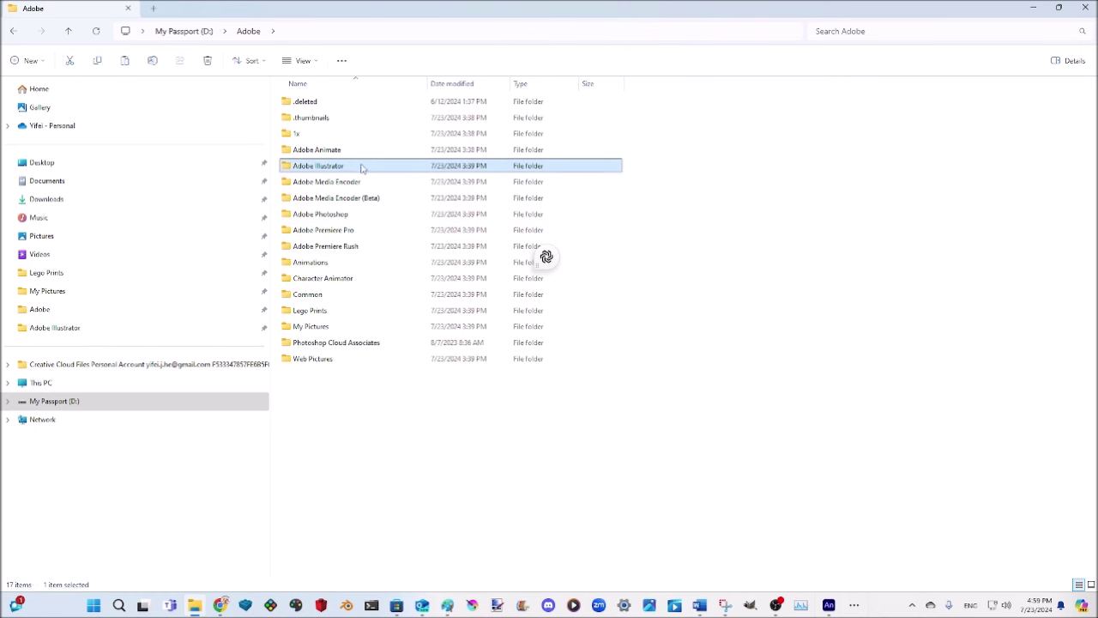
pyautogui.doubleClick(362, 265)
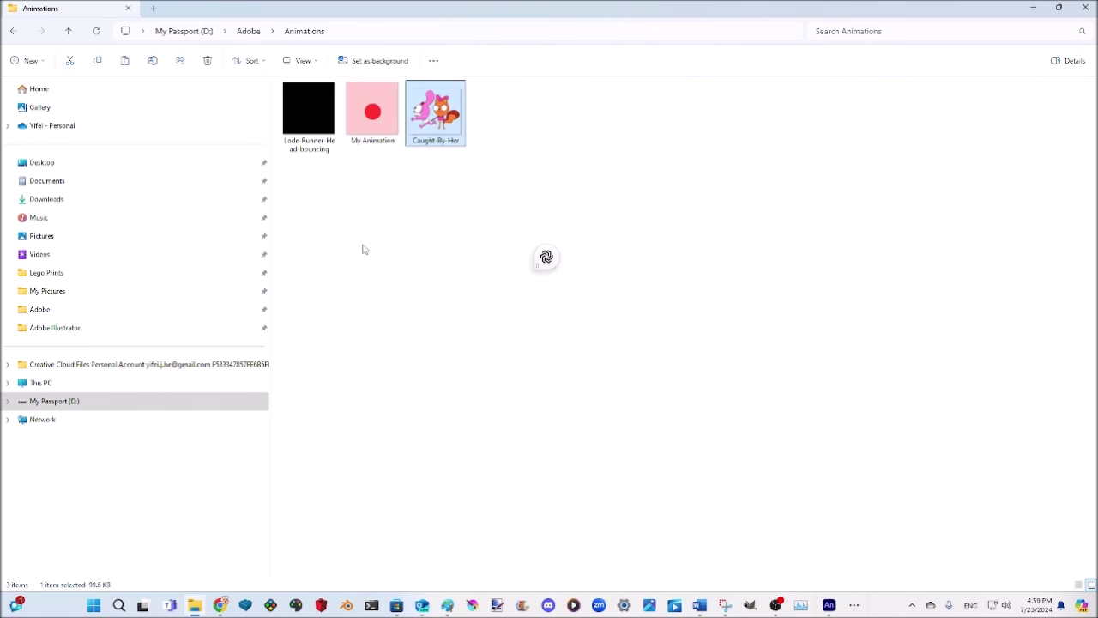
# - Return to Documents > Adobe > Animations and open the Caught-By-Her GIF, choosing a viewer app to always use for GIF files
pyautogui.click(111, 181)
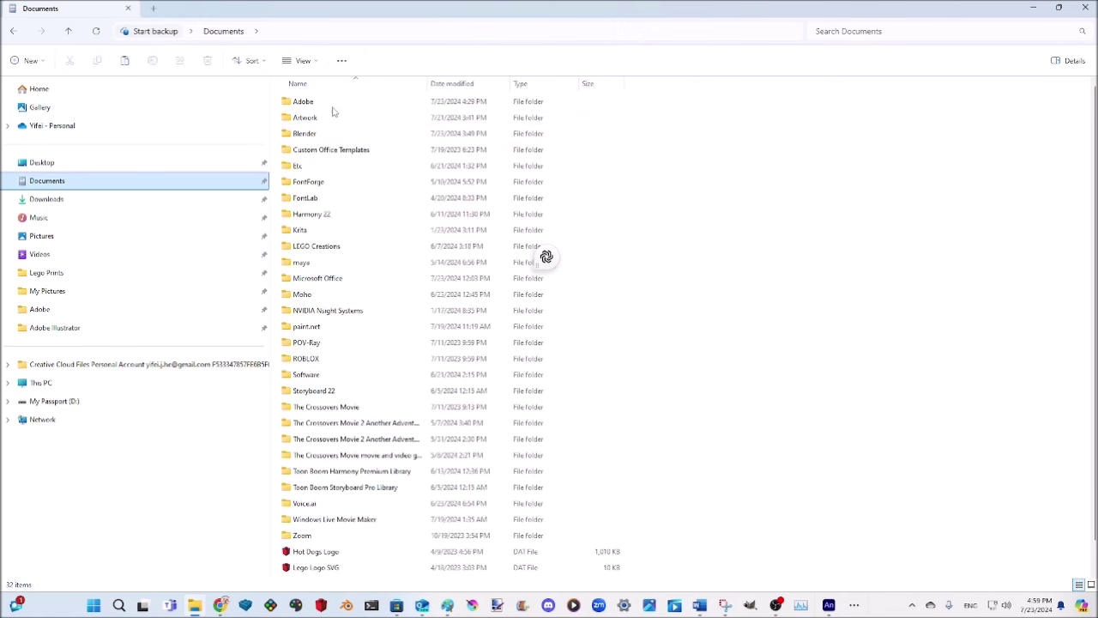
pyautogui.doubleClick(333, 104)
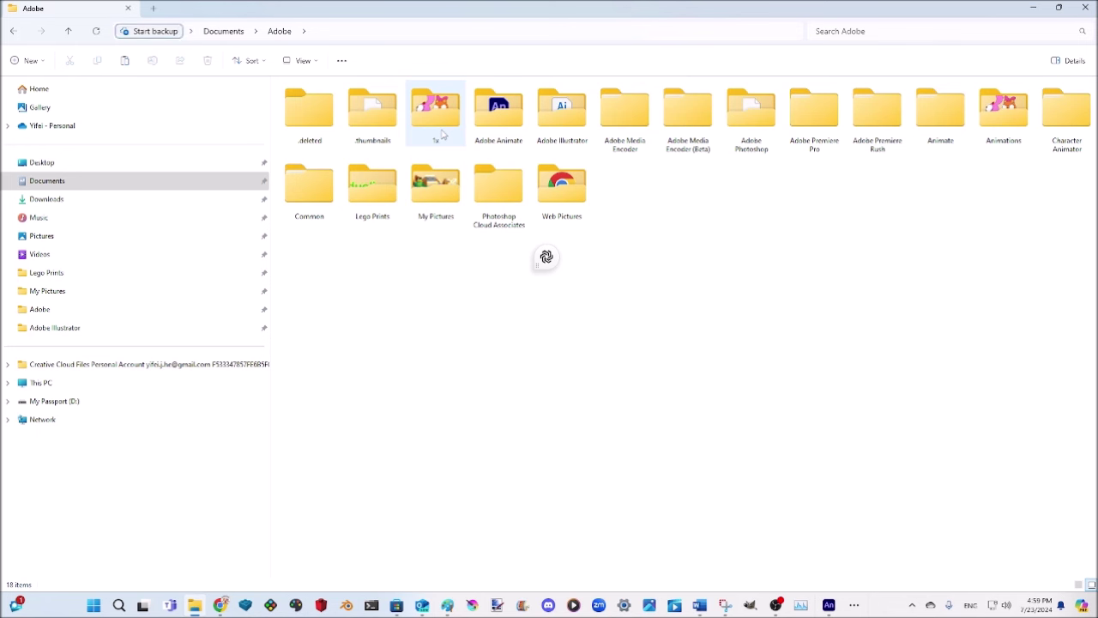
pyautogui.doubleClick(997, 129)
pyautogui.doubleClick(334, 138)
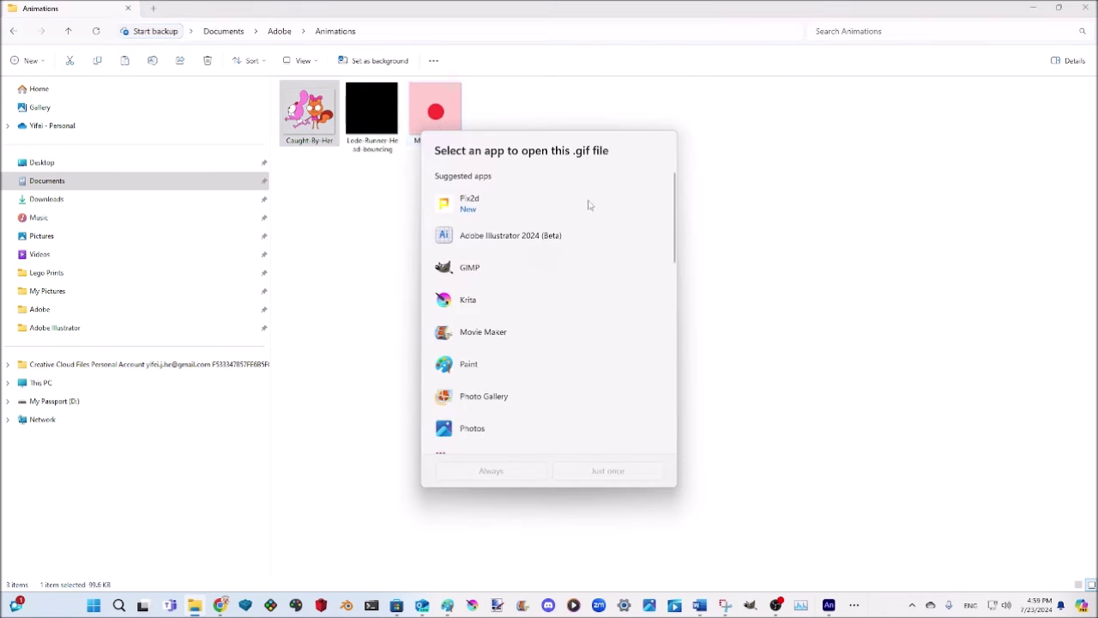
pyautogui.scroll(-3, 532, 318)
pyautogui.click(528, 311)
pyautogui.click(530, 474)
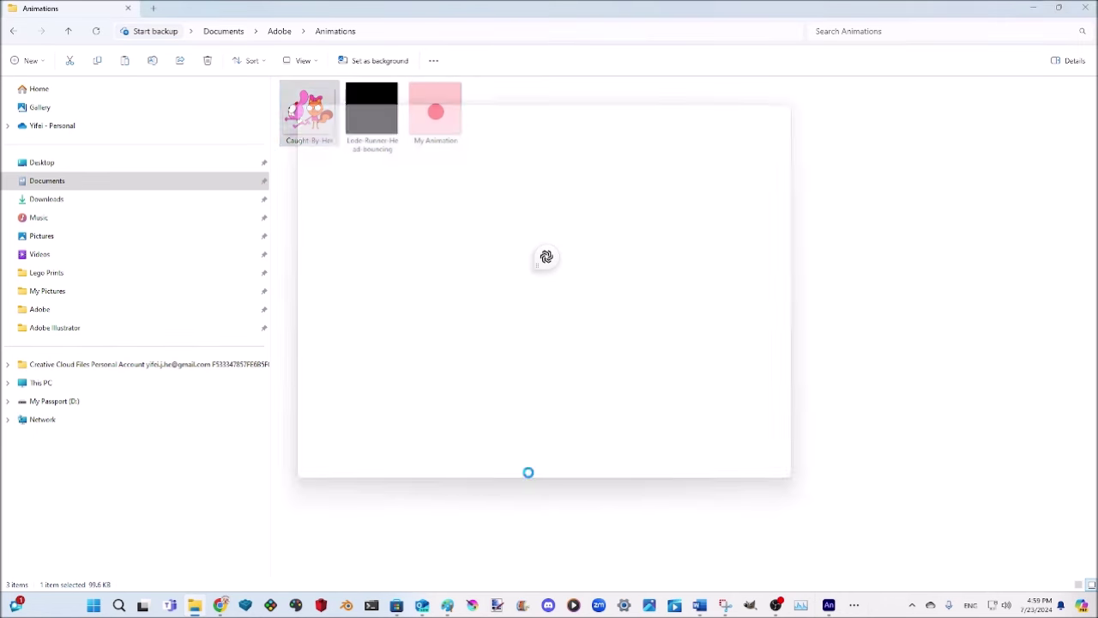